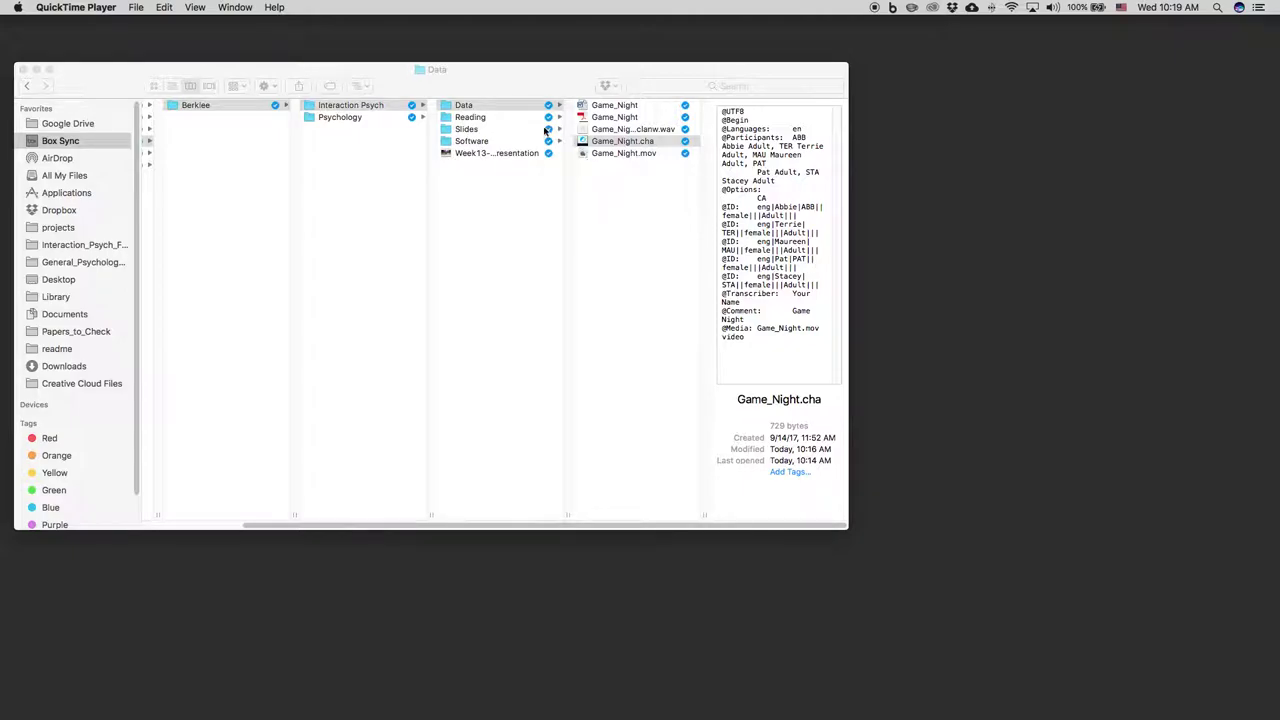
# - Preview the Game_Night PDF, .cha transcript, .mov movie and -clanw.wav audio files in Finder
pyautogui.click(616, 108)
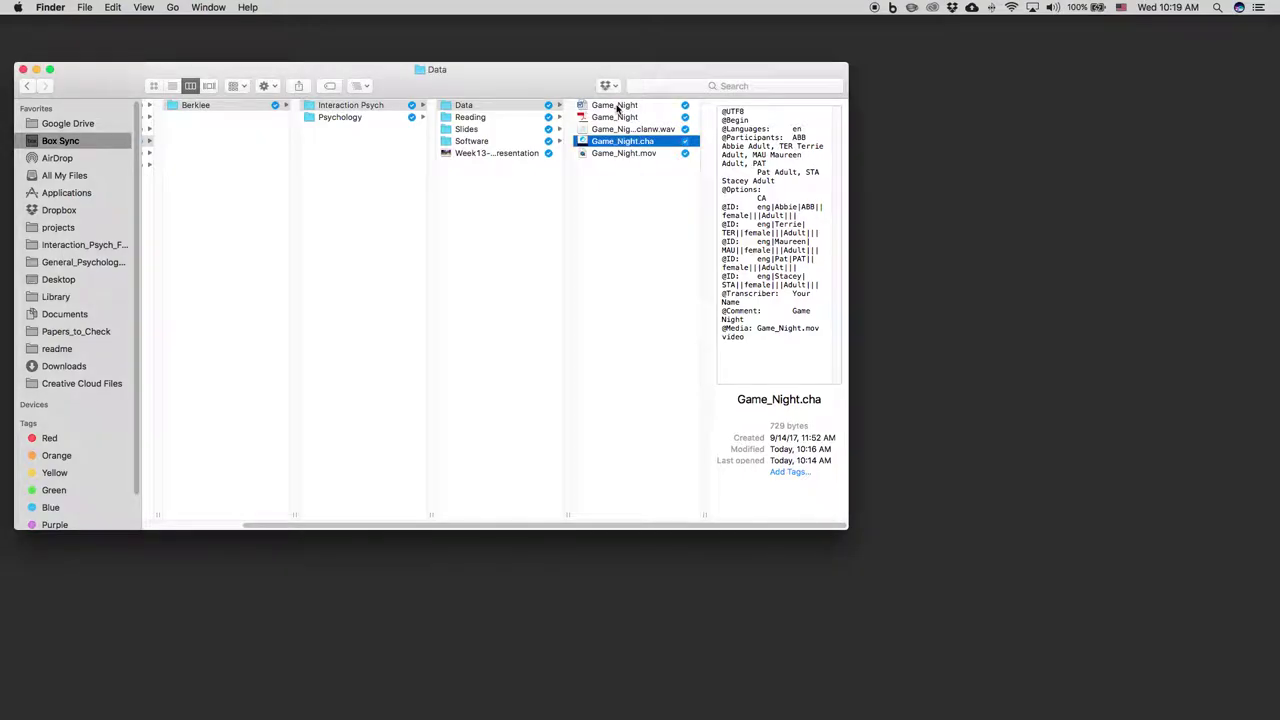
pyautogui.click(616, 118)
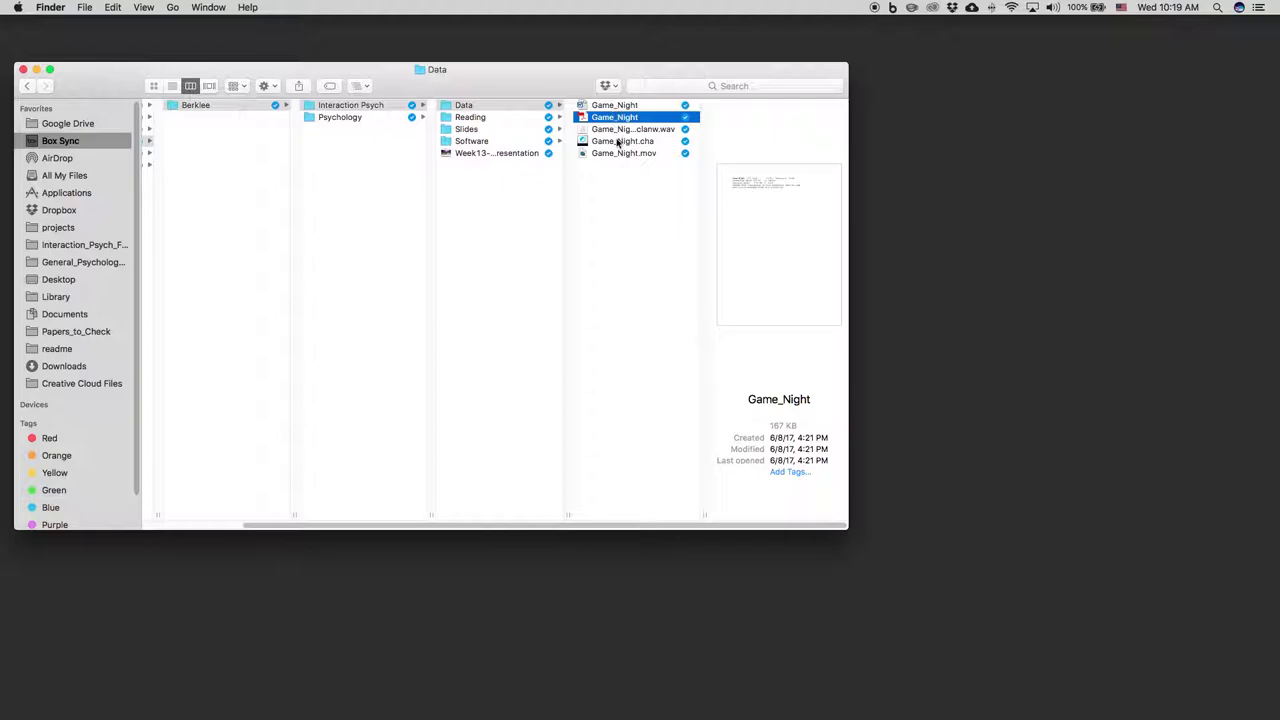
pyautogui.click(620, 143)
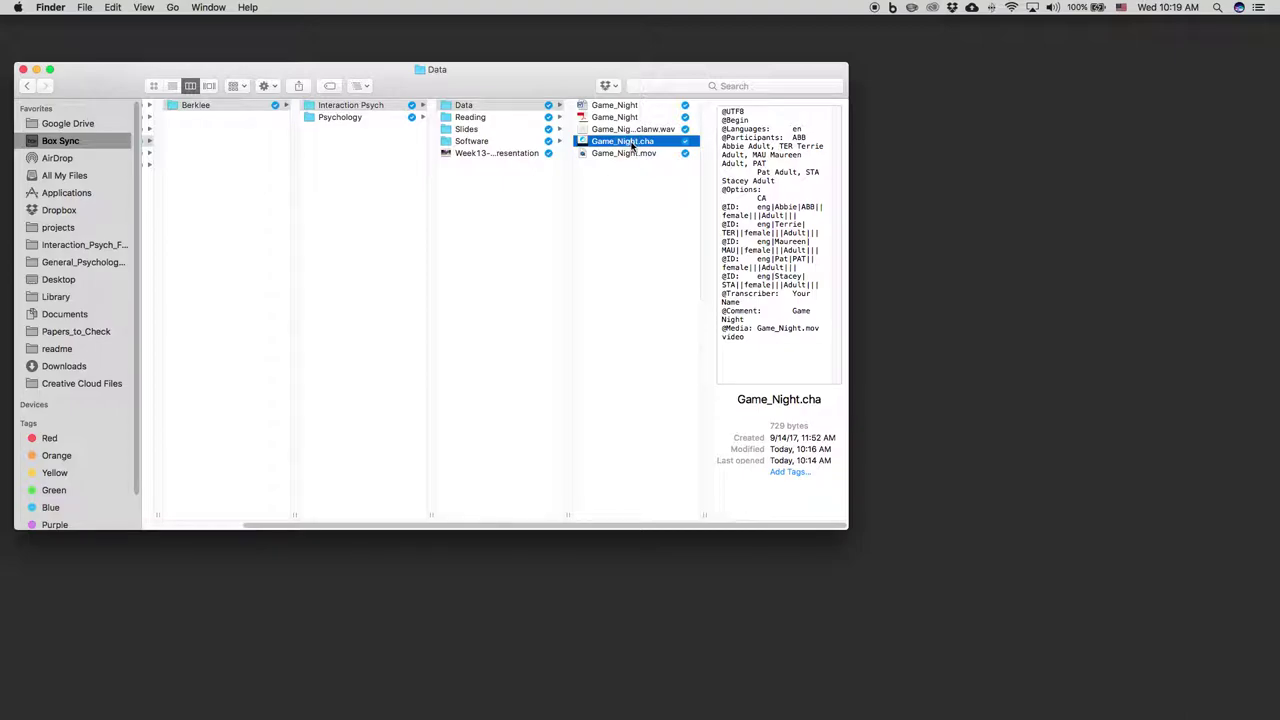
pyautogui.click(634, 155)
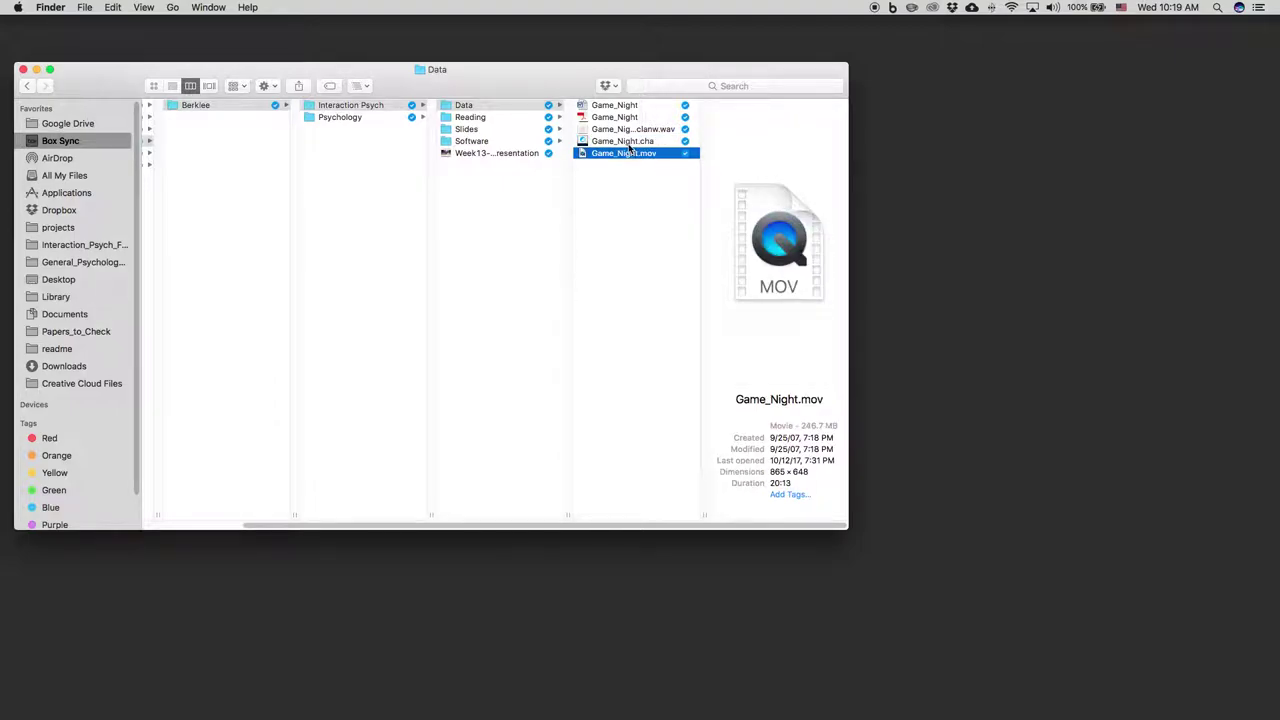
pyautogui.click(630, 130)
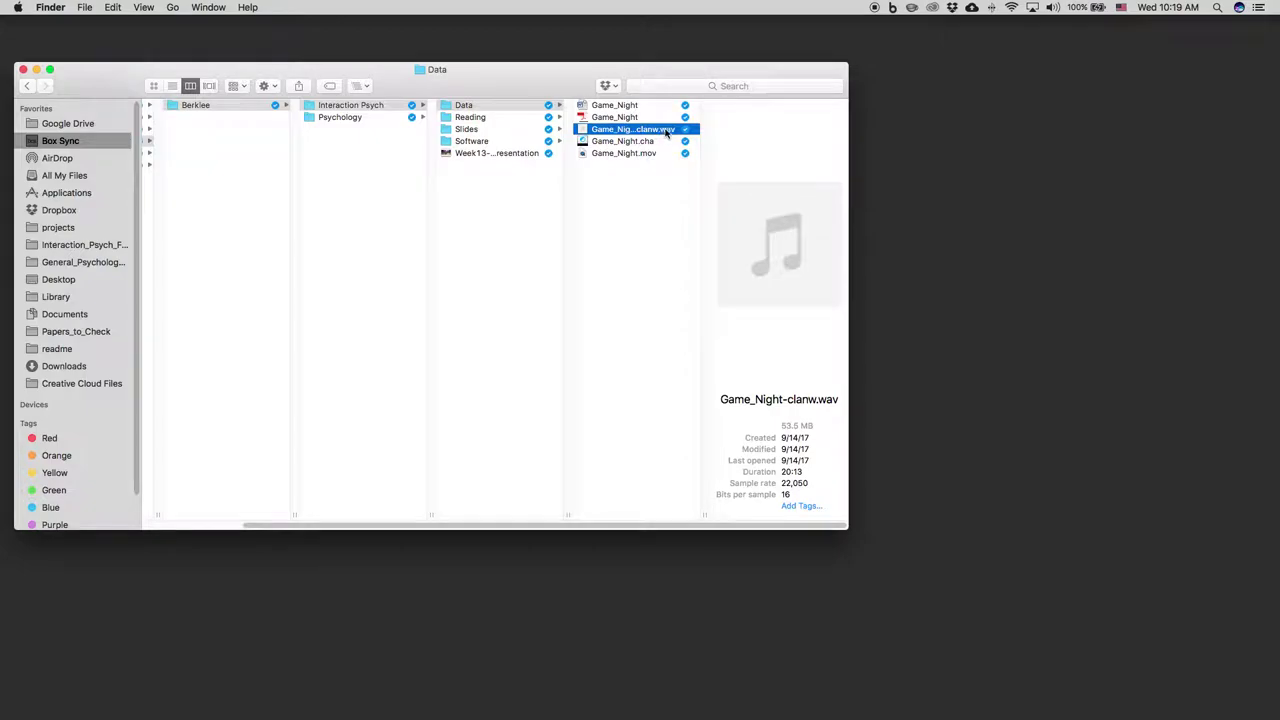
pyautogui.click(640, 142)
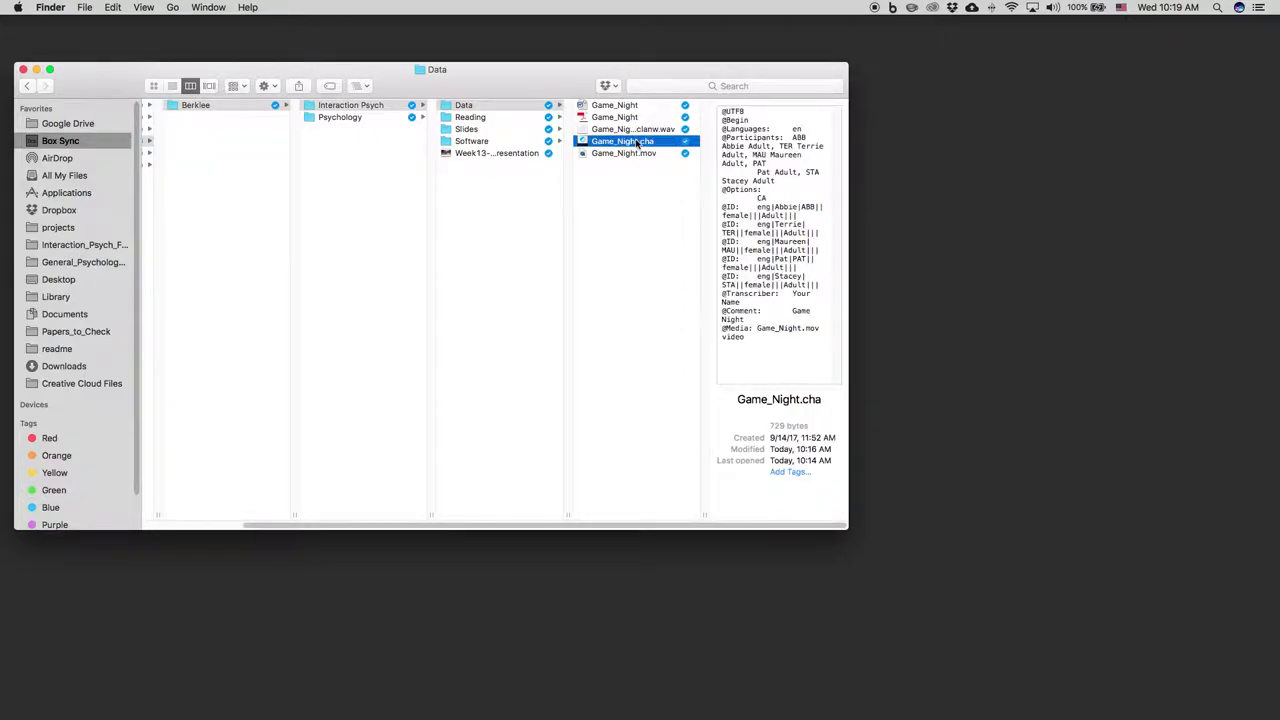
pyautogui.click(634, 155)
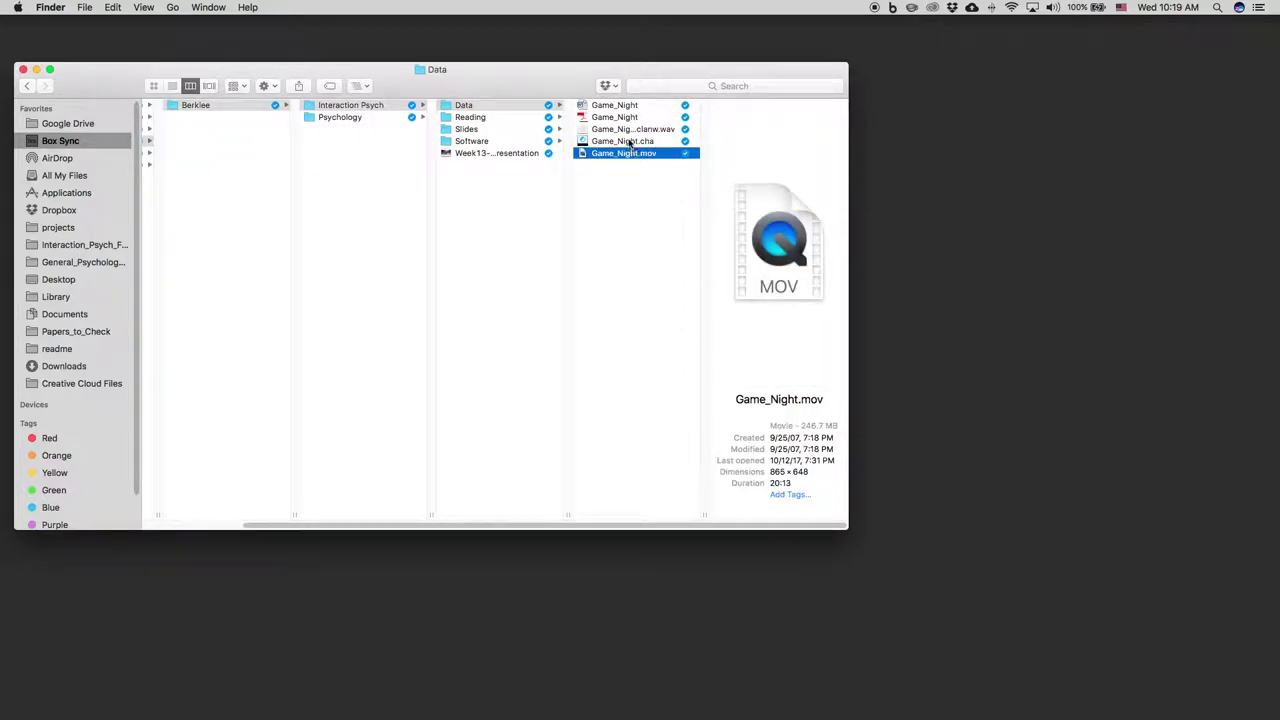
pyautogui.click(630, 142)
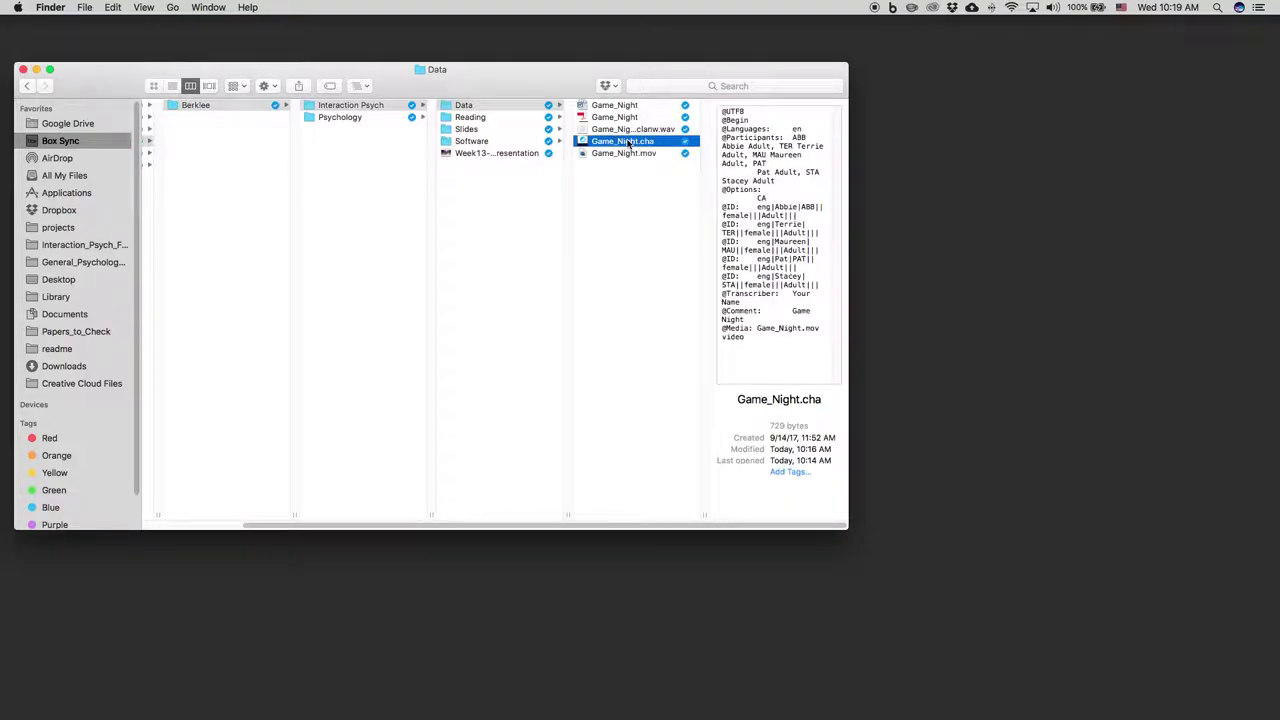
# - Move Game_Night-clanw.wav from the Data folder to the Trash
pyautogui.press('Up')
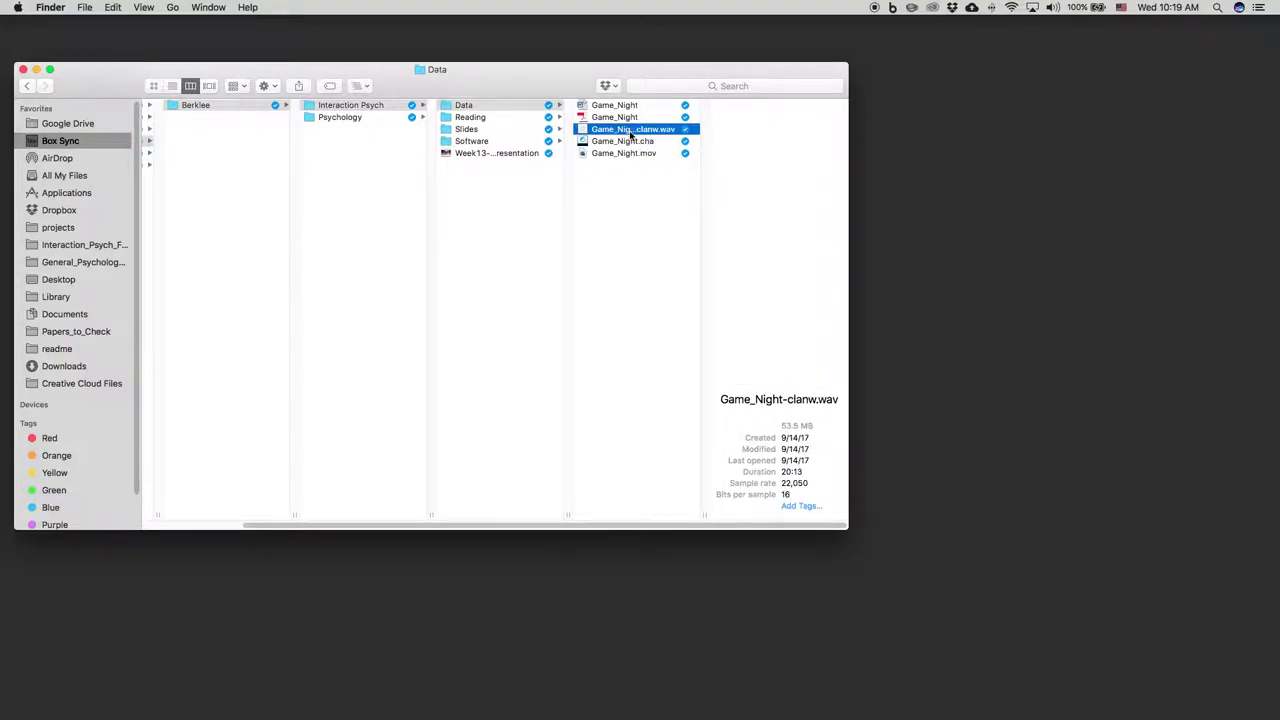
pyautogui.click(632, 140)
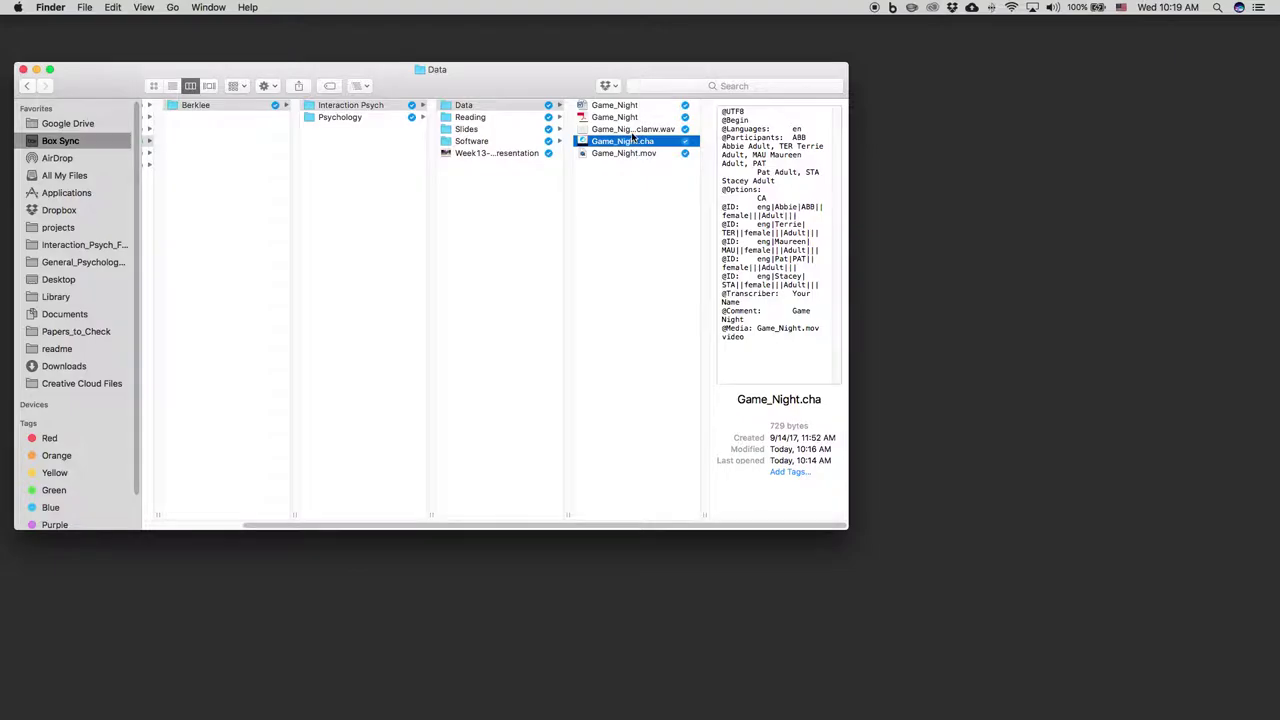
pyautogui.click(632, 134)
pyautogui.press('super+o')
pyautogui.press('super+BackSpace')
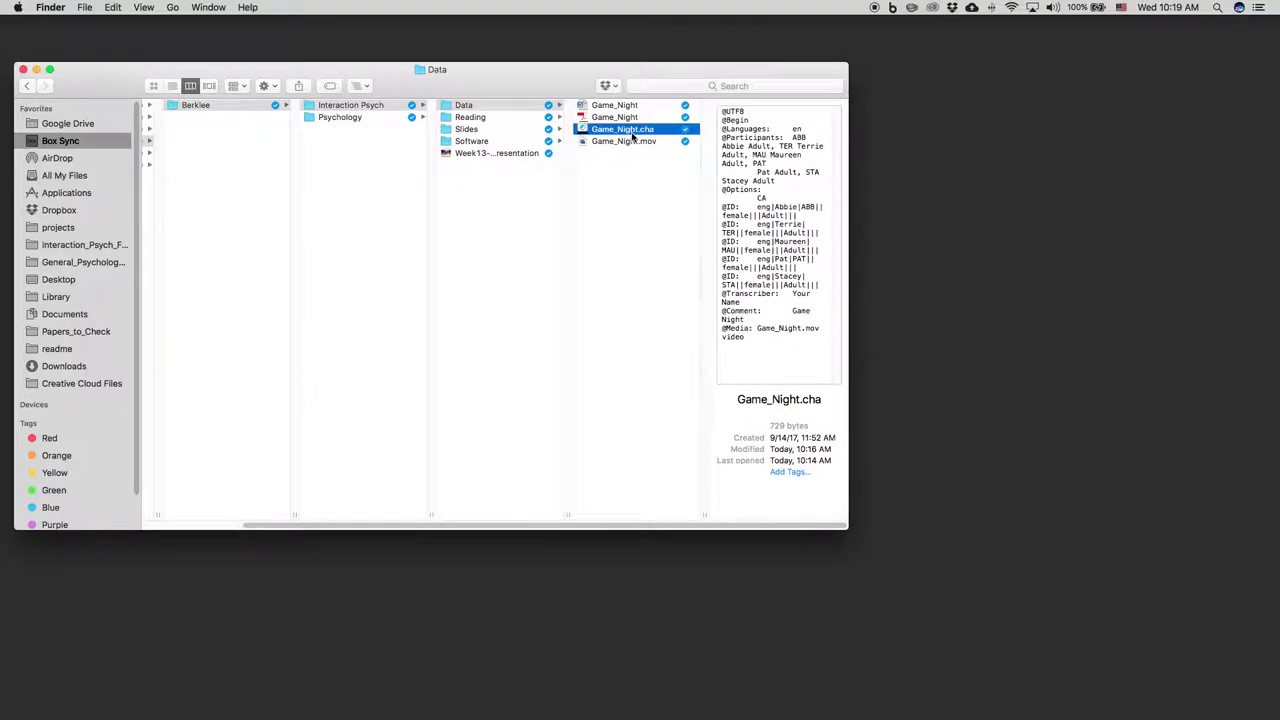
# - Open Game_Night.cha with CLAN from Finder's Open With menu
pyautogui.rightClick(632, 133)
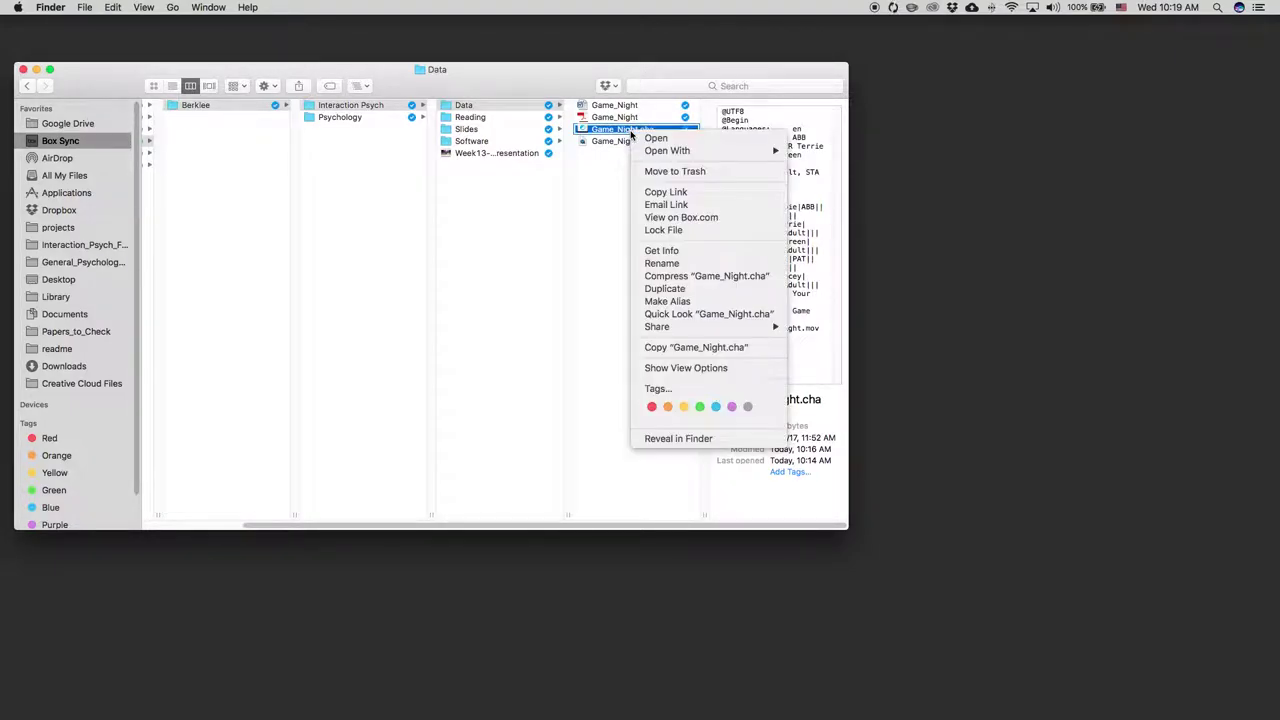
pyautogui.moveTo(647, 149)
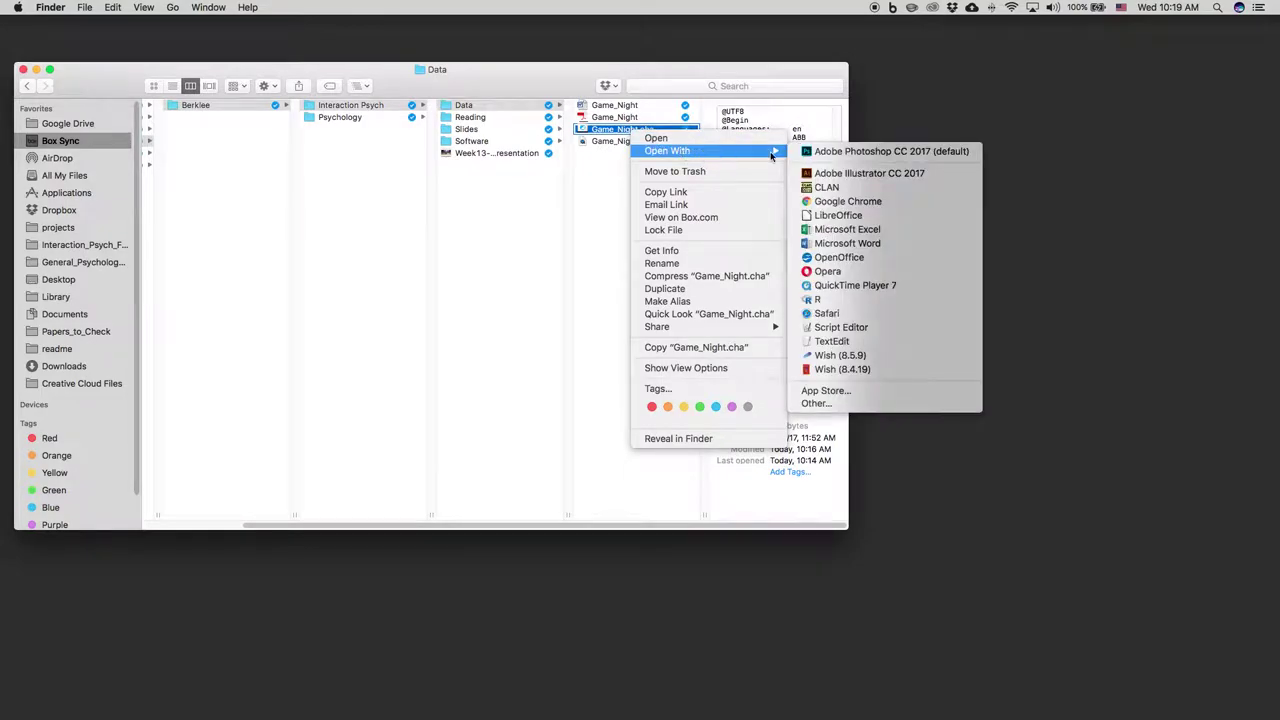
pyautogui.click(826, 188)
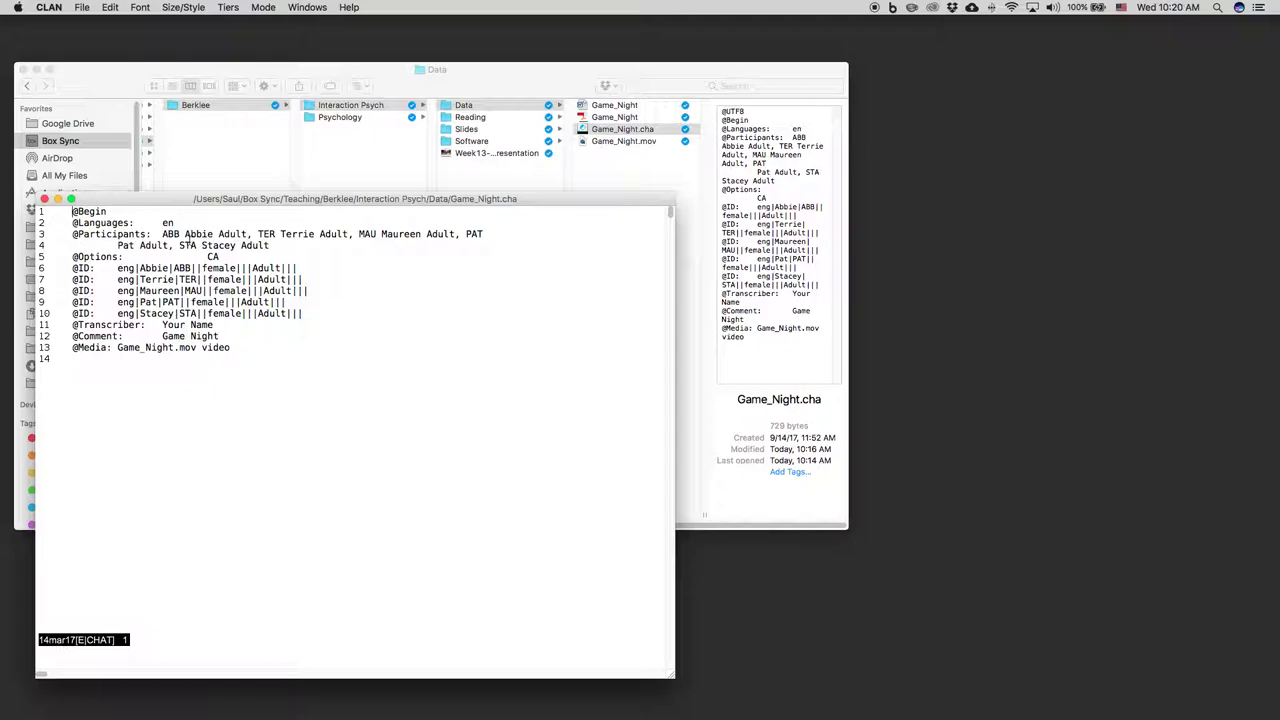
pyautogui.doubleClick(170, 234)
pyautogui.click(127, 237)
# - Look over the speaker tier list in the Tiers menu, then close it
pyautogui.click(262, 8)
pyautogui.moveTo(237, 8)
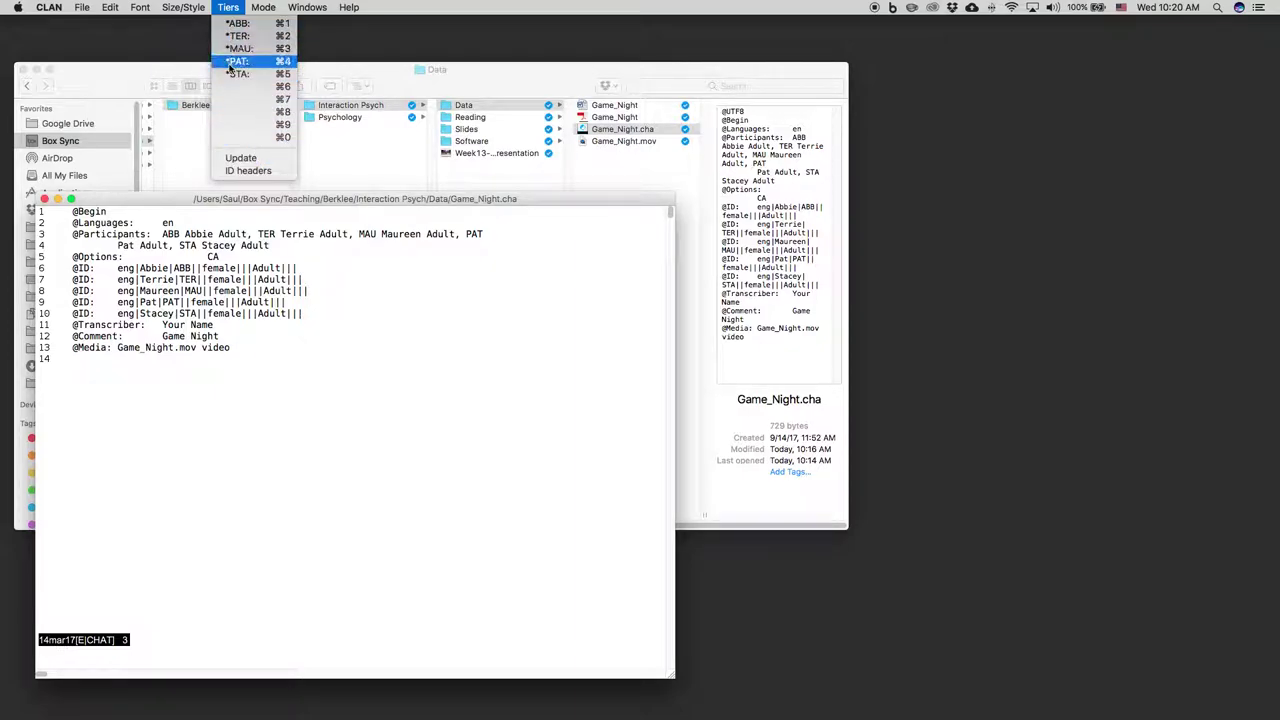
pyautogui.click(247, 291)
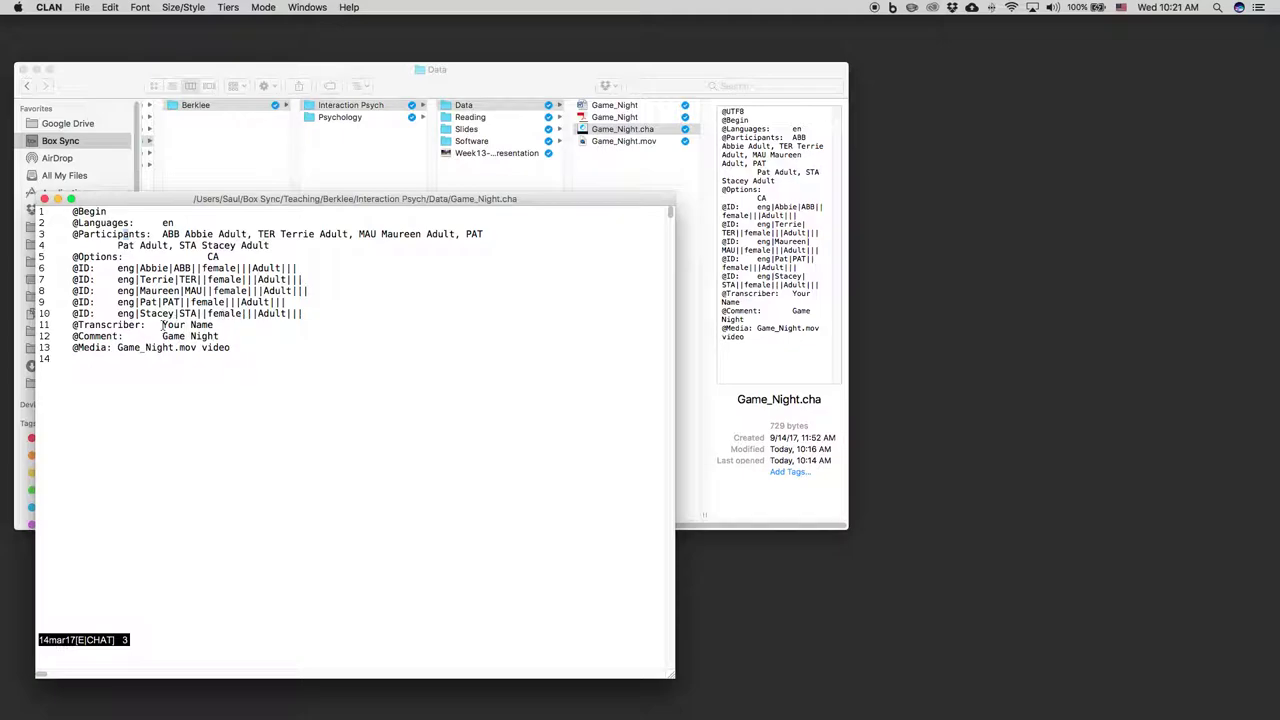
pyautogui.moveTo(162, 325); pyautogui.dragTo(214, 324)
pyautogui.press('BackSpace')
pyautogui.write('Say')
pyautogui.press('BackSpace')
pyautogui.write('ul Albert')
pyautogui.moveTo(228, 336); pyautogui.dragTo(171, 330)
pyautogui.click(234, 337)
# - Insert an empty *ABB: tier on line 14 and show the audio waveform in Sonic Mode
pyautogui.press('super+1')
pyautogui.press('F5')
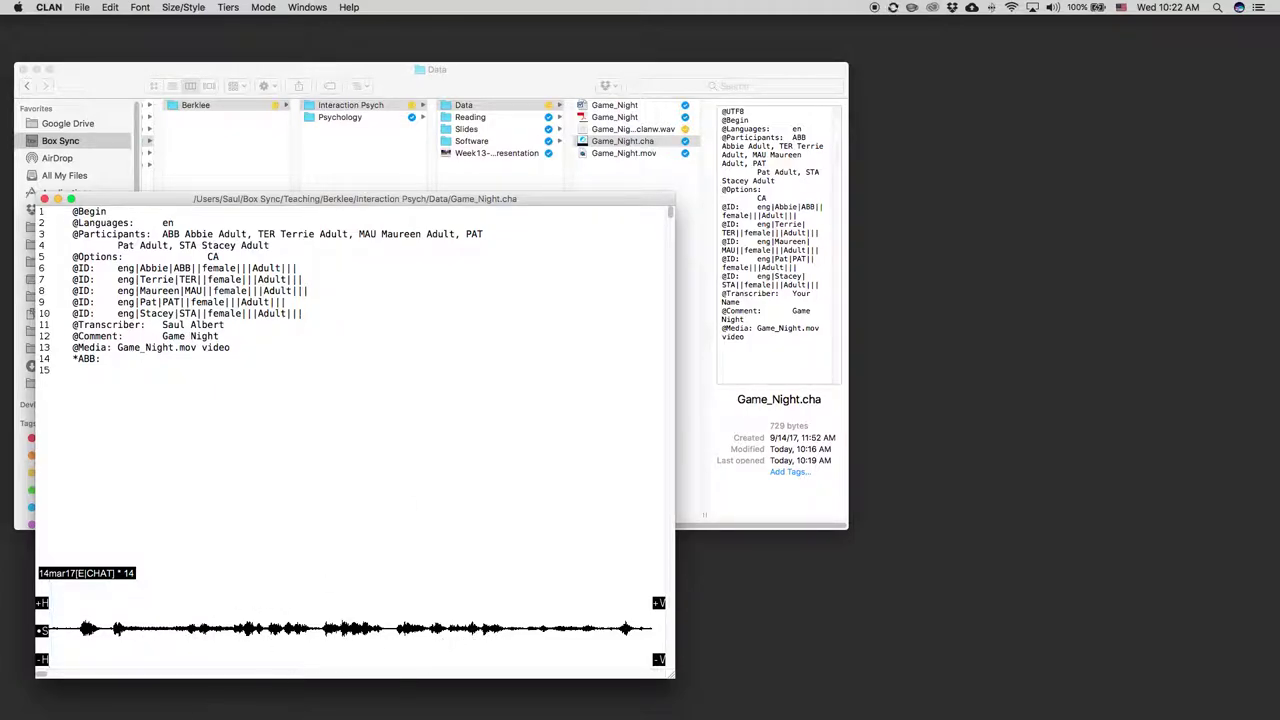
# - Open the Game_Night.mov video window, move it aside, and test the +V/-V waveform height buttons
pyautogui.press('F5')
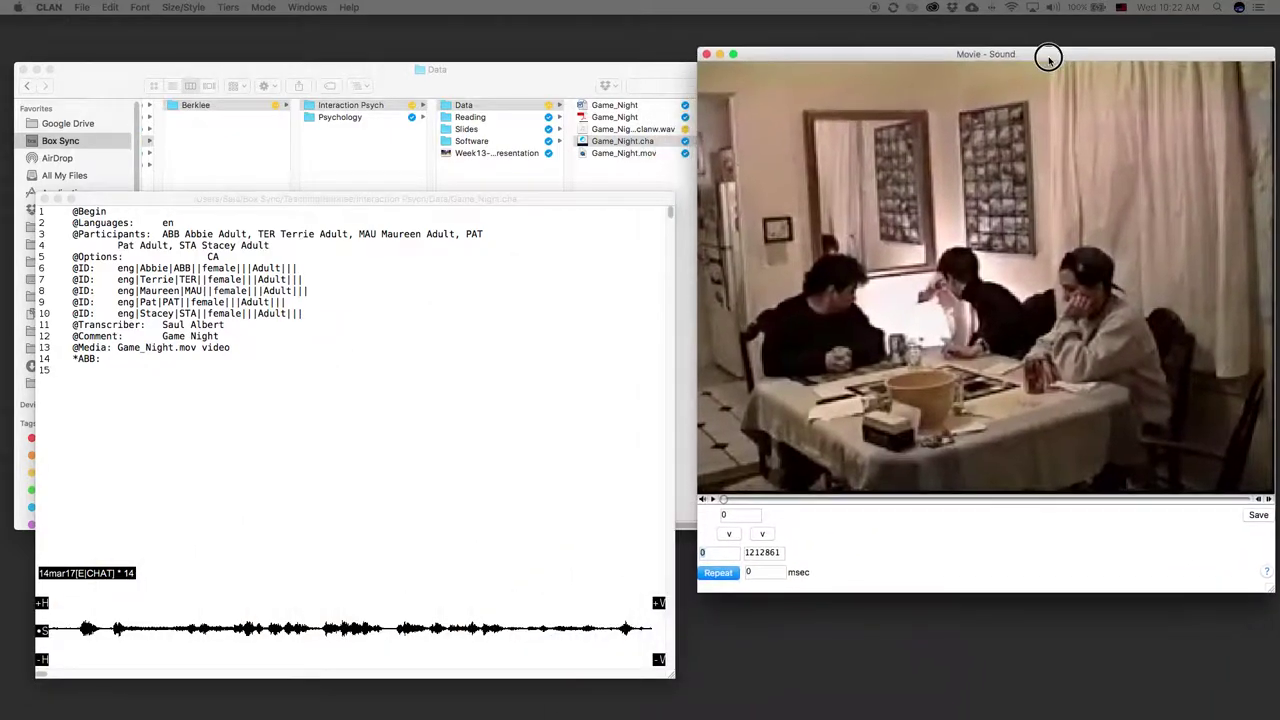
pyautogui.moveTo(1048, 57); pyautogui.dragTo(1050, 23)
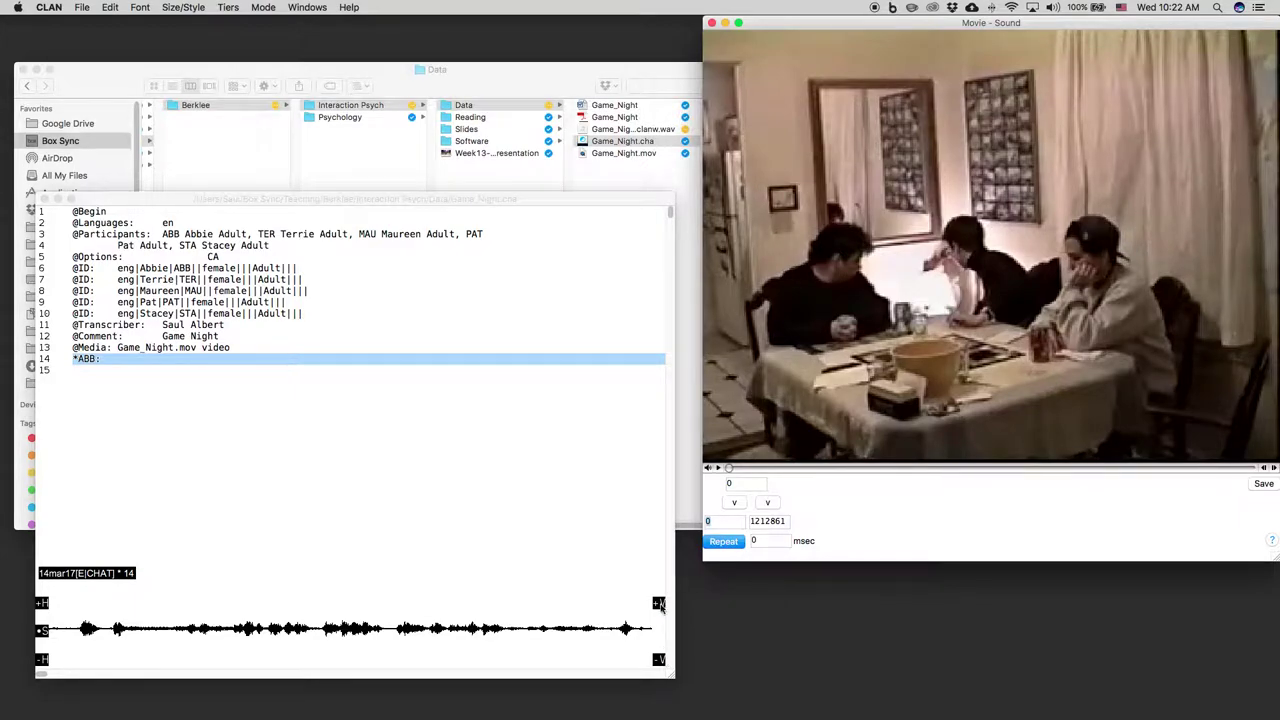
pyautogui.click(658, 659)
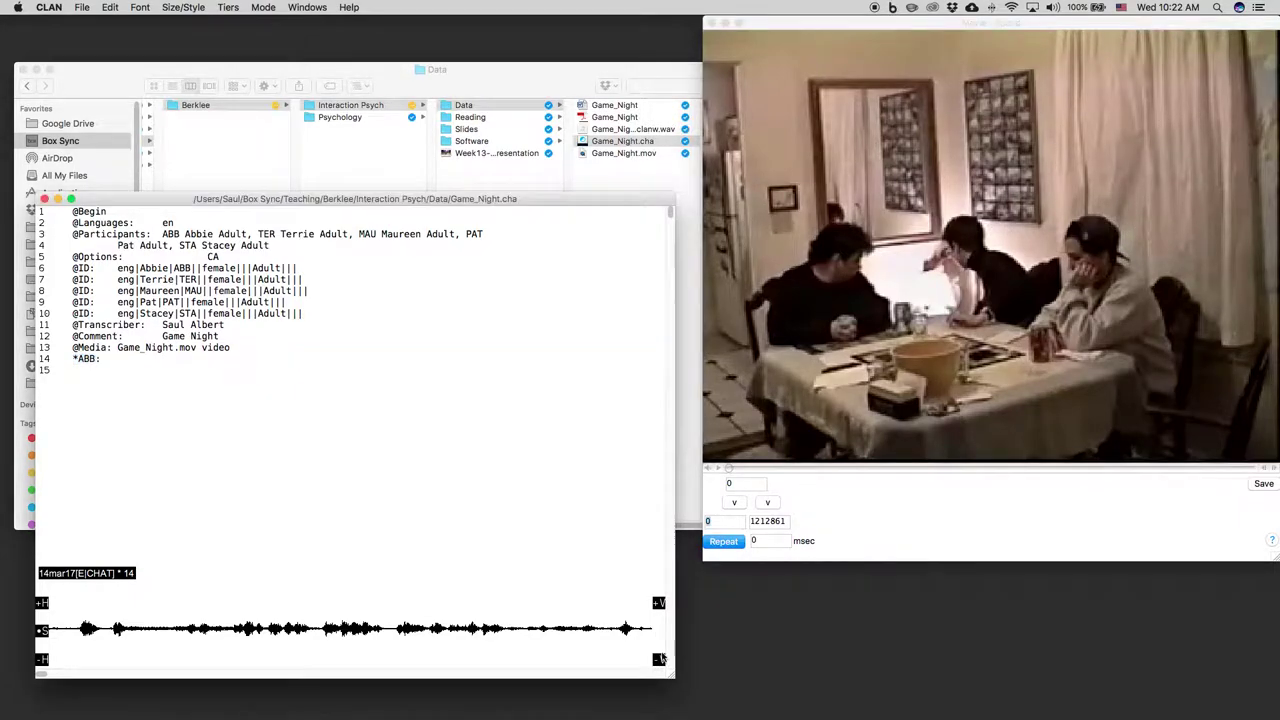
pyautogui.click(659, 603)
pyautogui.click(658, 659)
# - Try the +H/-H waveform time-scale buttons, then select and play the opening audio
pyautogui.click(43, 604)
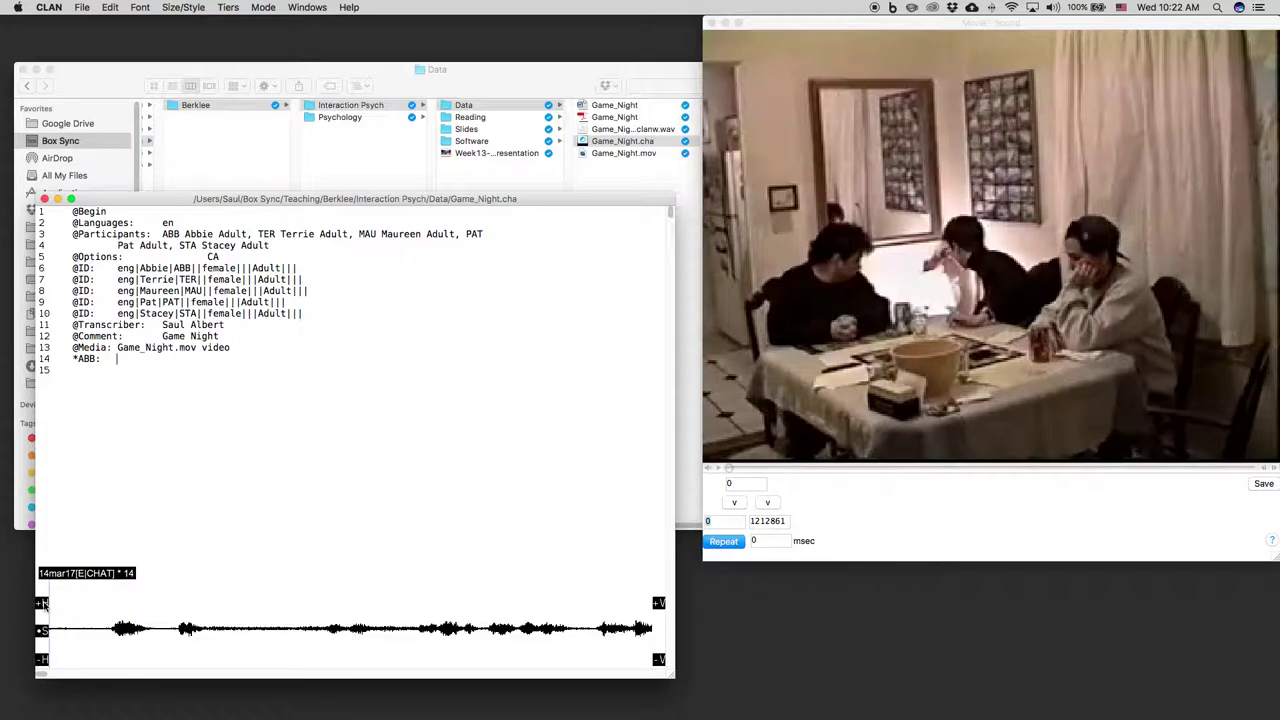
pyautogui.click(43, 657)
pyautogui.click(43, 657)
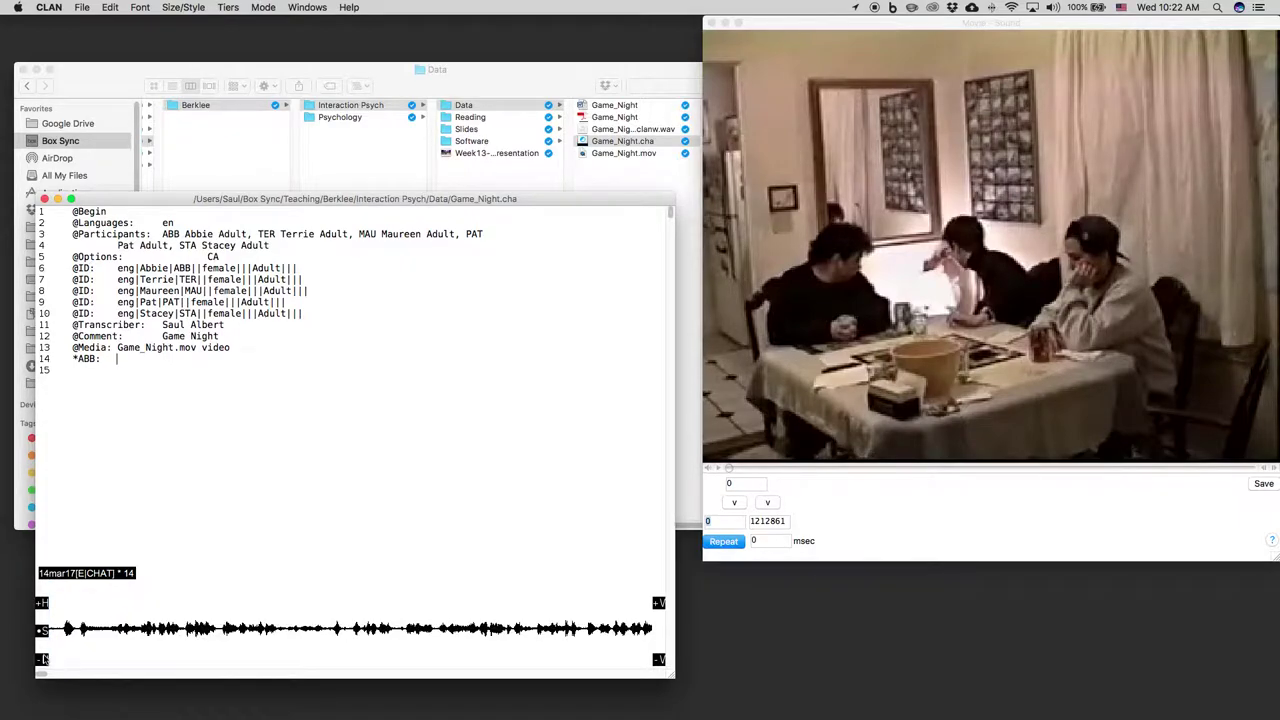
pyautogui.click(43, 657)
pyautogui.click(40, 602)
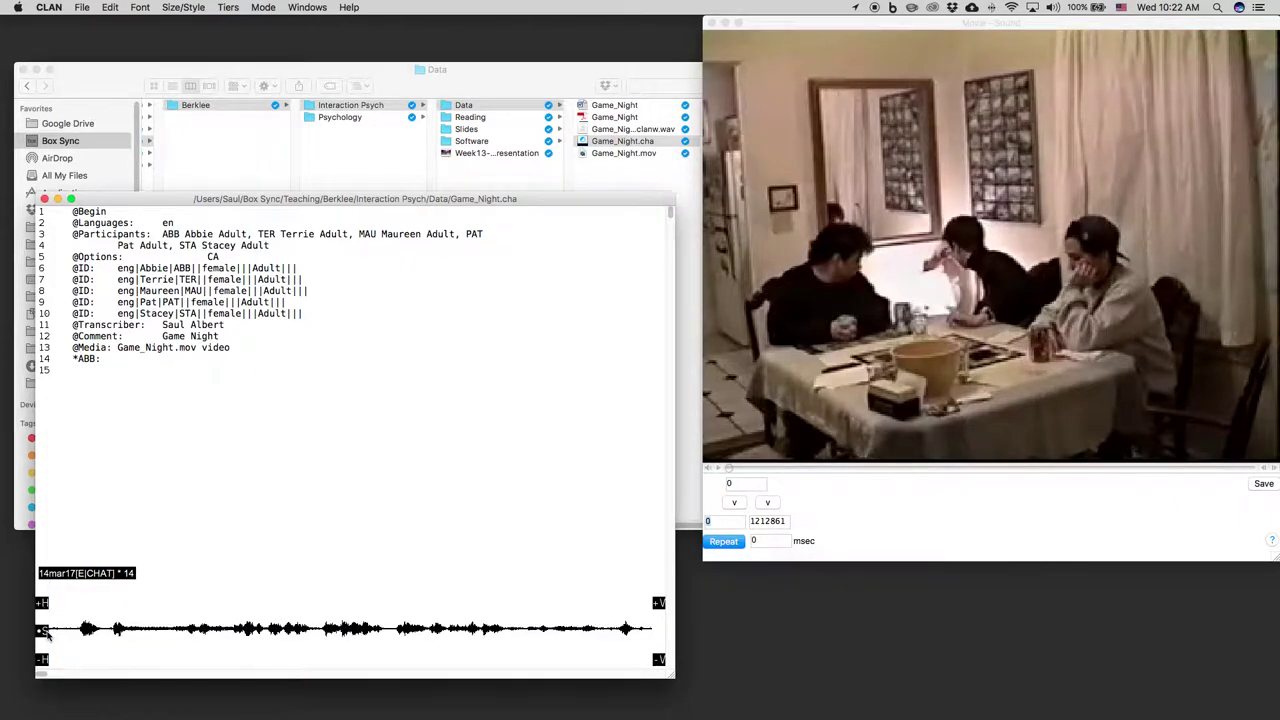
pyautogui.moveTo(53, 628); pyautogui.dragTo(201, 627)
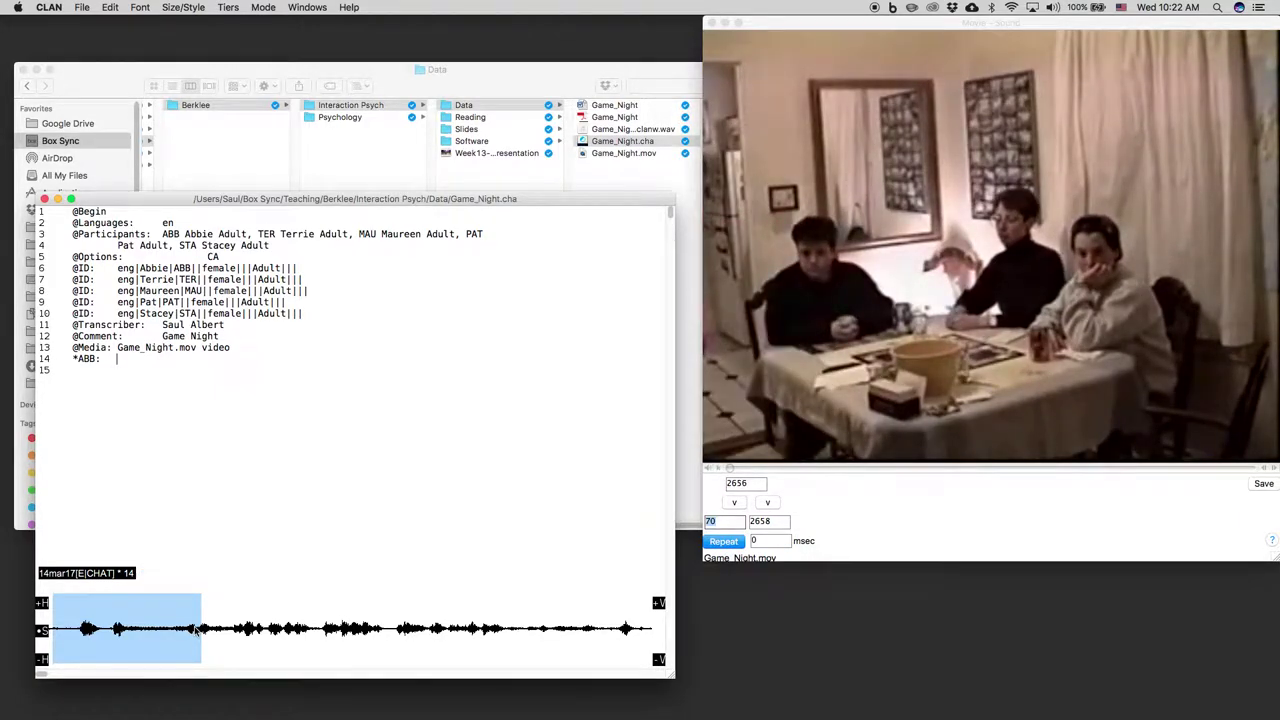
pyautogui.click(213, 627)
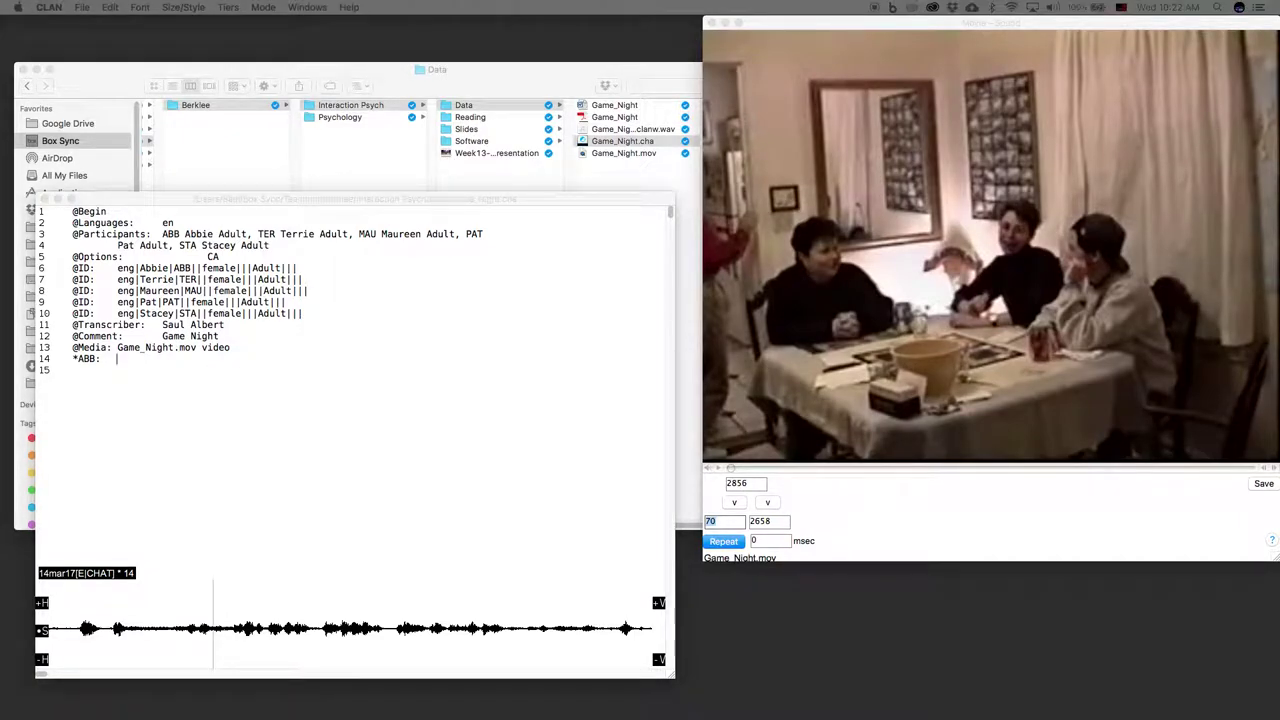
# - Delete the empty *ABB: tag on line 14 and paste in the conversation as lines 14–30
pyautogui.click(130, 362)
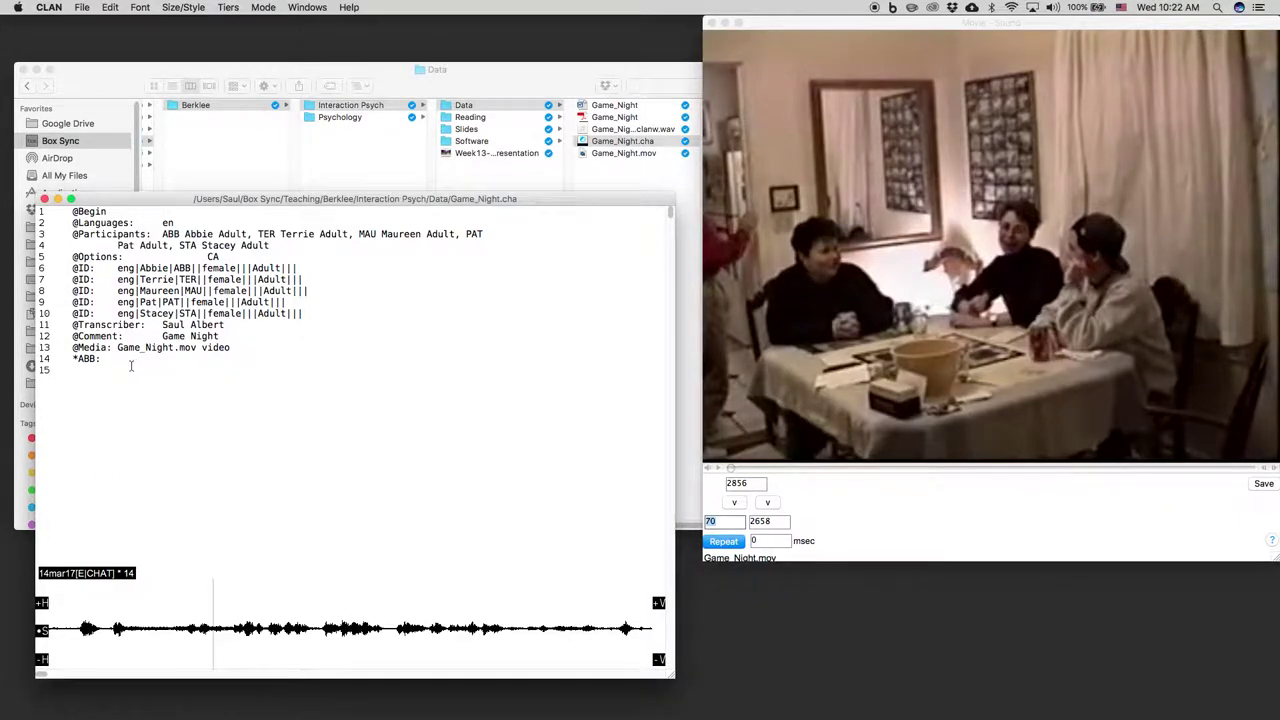
pyautogui.press('BackSpace')
pyautogui.press('BackSpace')
pyautogui.press('super+v')
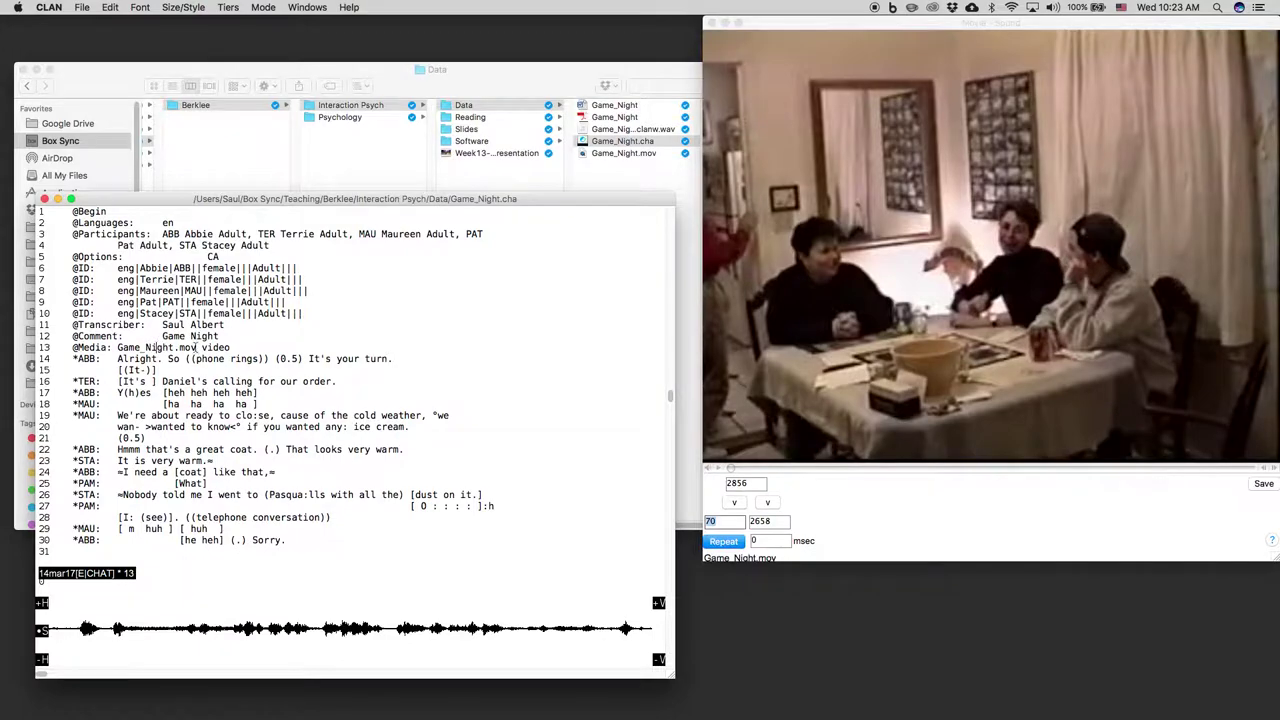
# - Select the opening audio and bullet line 14's ABB utterance with a 23_3181 time link
pyautogui.click(243, 359)
pyautogui.moveTo(181, 626); pyautogui.dragTo(50, 620)
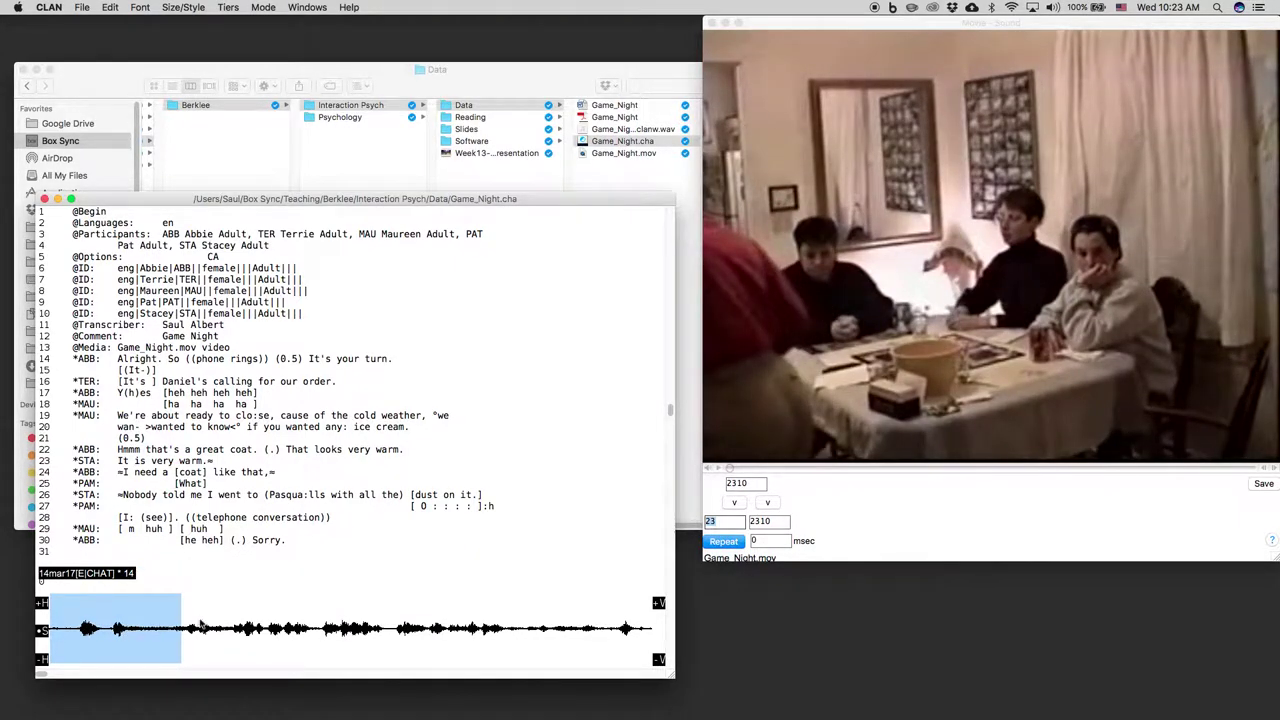
pyautogui.keyDown('shift'); pyautogui.click(232, 620); pyautogui.keyUp('shift')
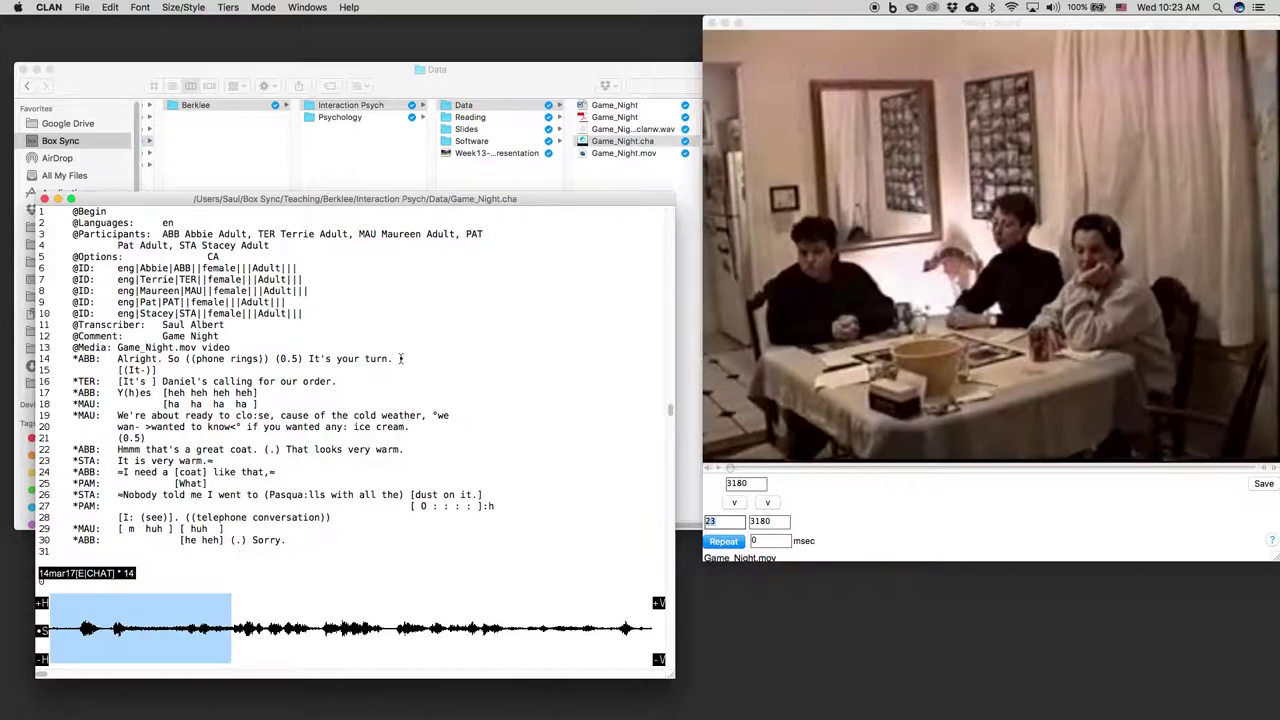
pyautogui.press('super+i')
pyautogui.click(262, 7)
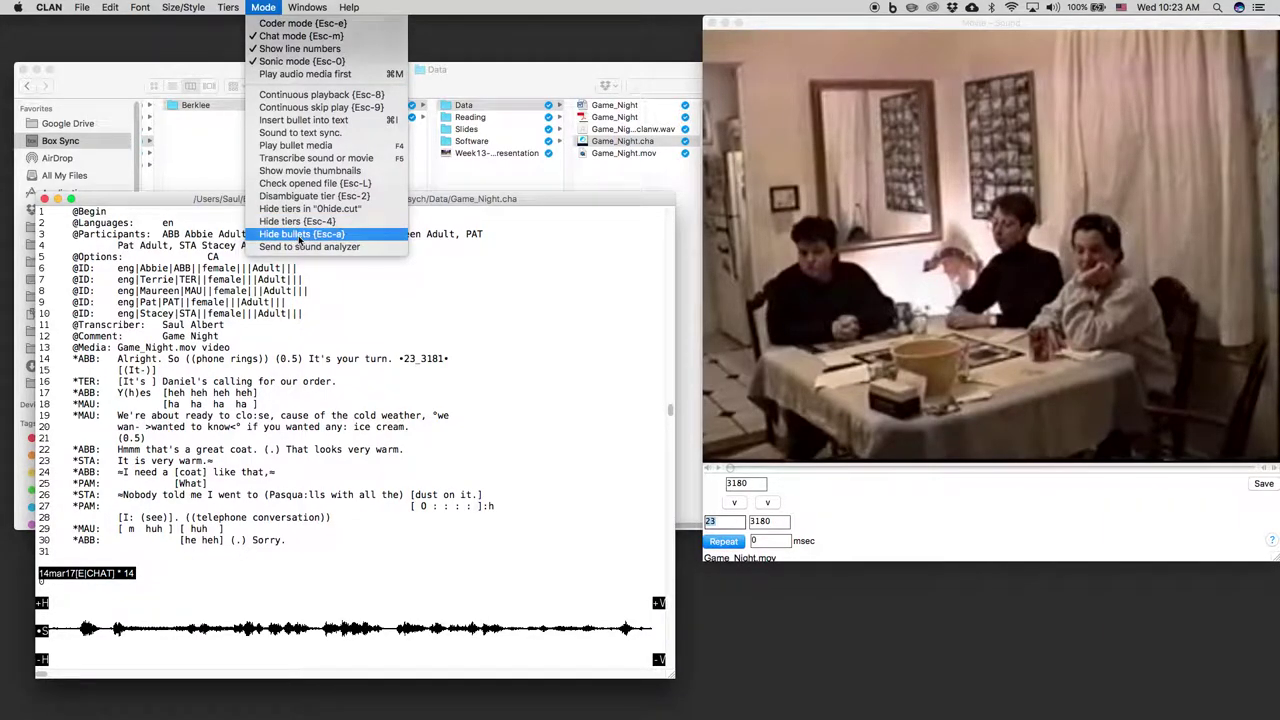
# - Hide, then expand line 14's bullet timing through the Mode menu, and play its linked audio
pyautogui.click(298, 234)
pyautogui.click(264, 8)
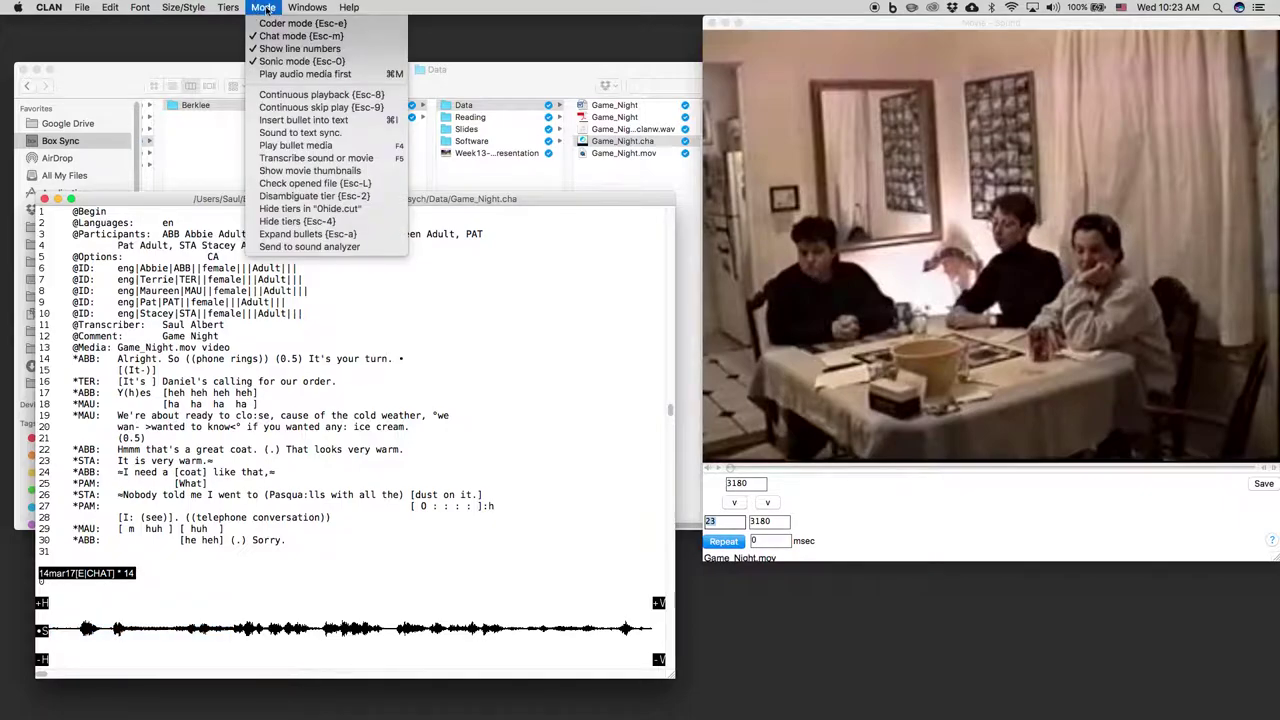
pyautogui.click(300, 234)
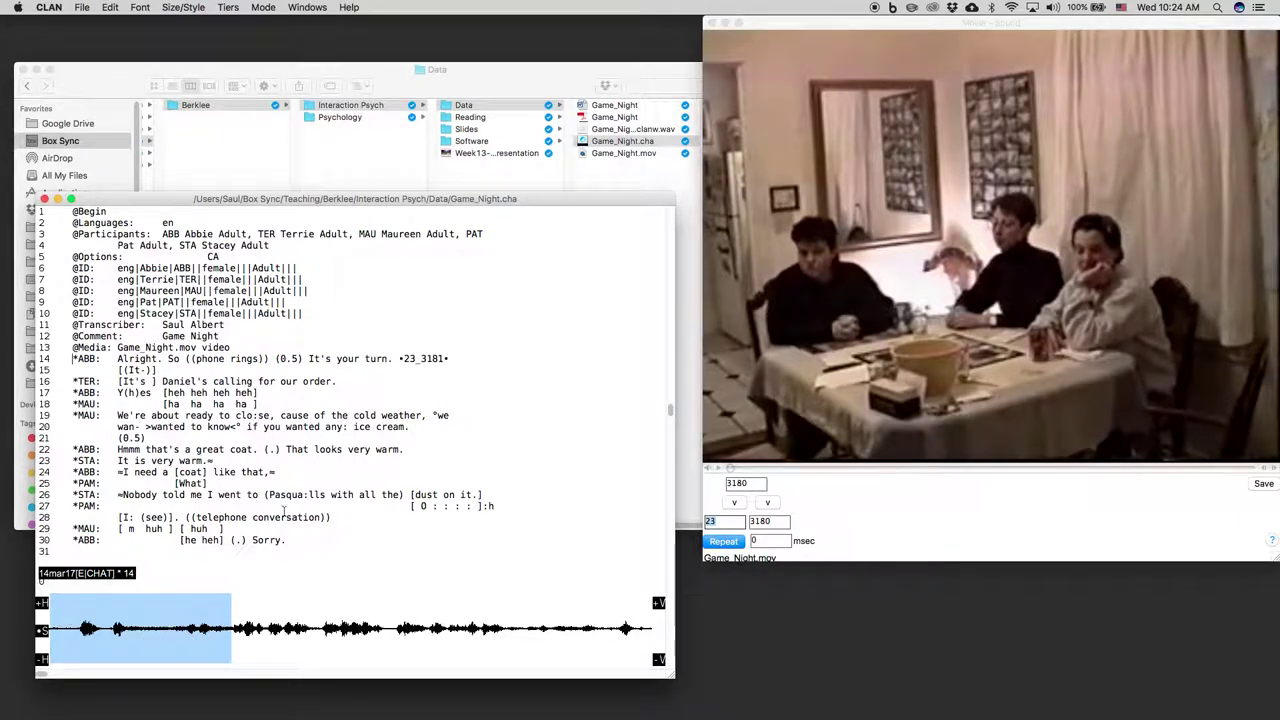
pyautogui.click(420, 358)
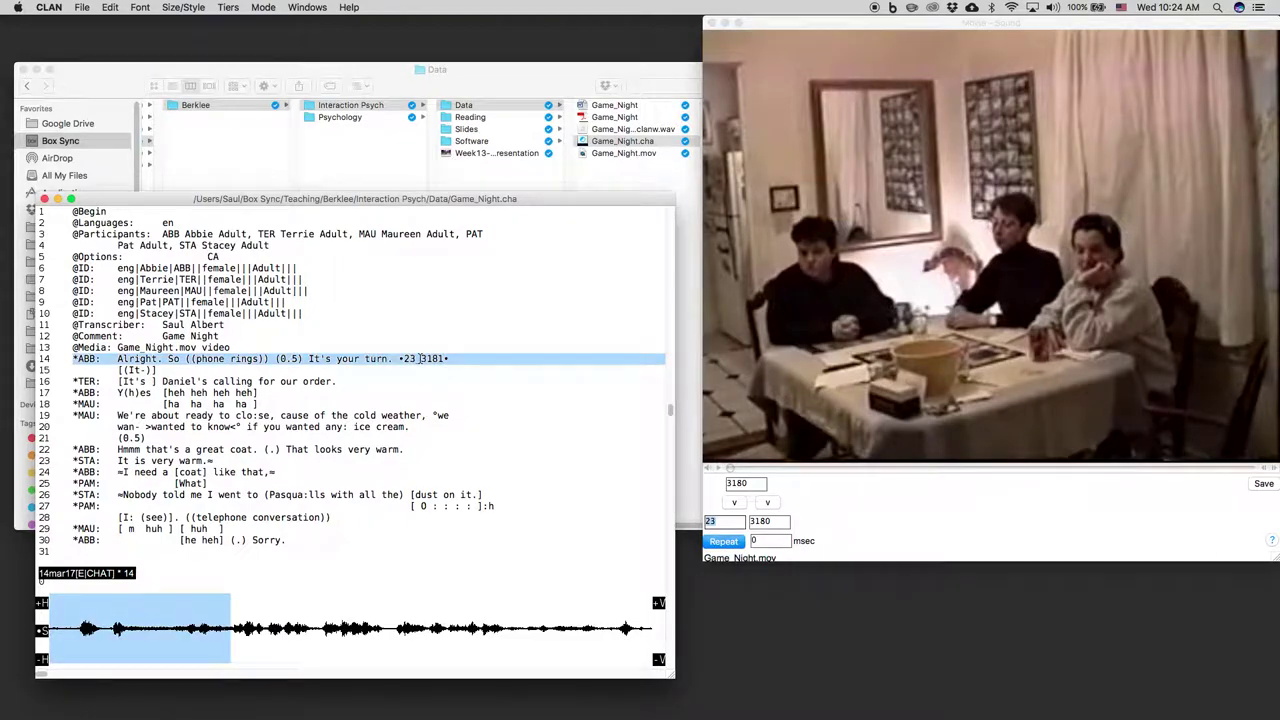
# - Replay line 14's audio, then collapse its bullet so the 23_3181 value is hidden
pyautogui.click(217, 427)
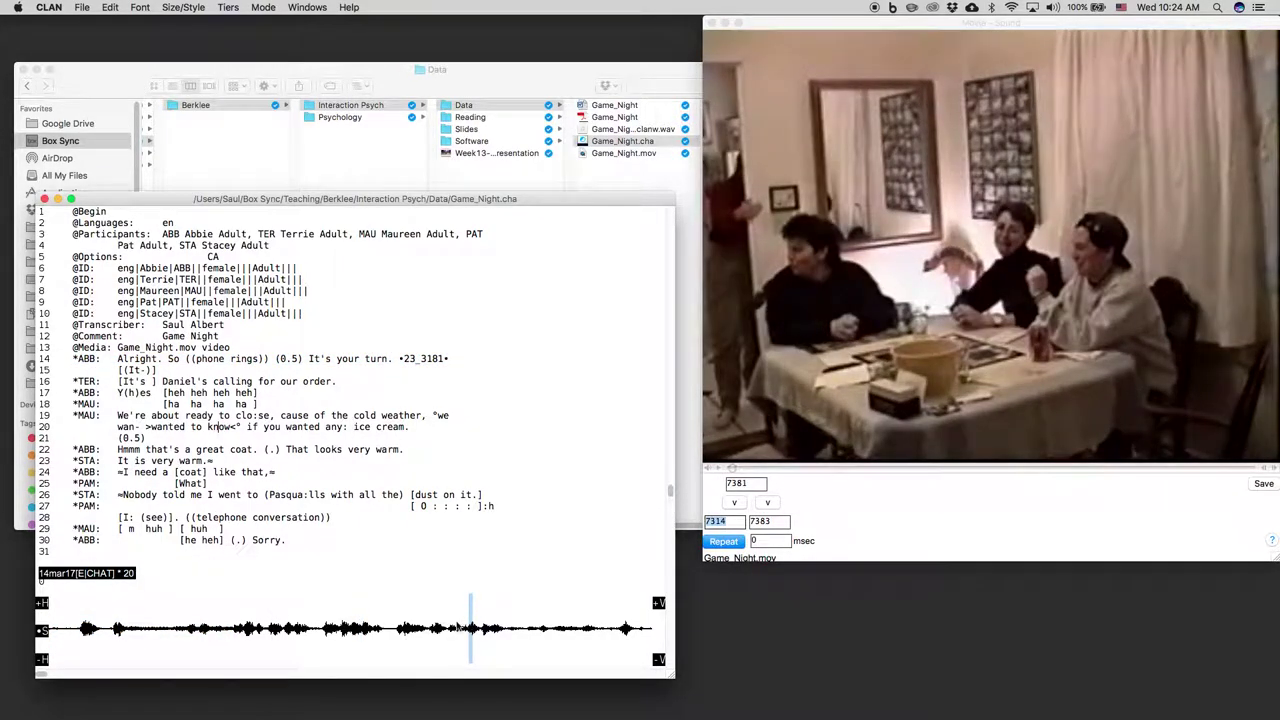
pyautogui.moveTo(410, 628); pyautogui.dragTo(362, 628)
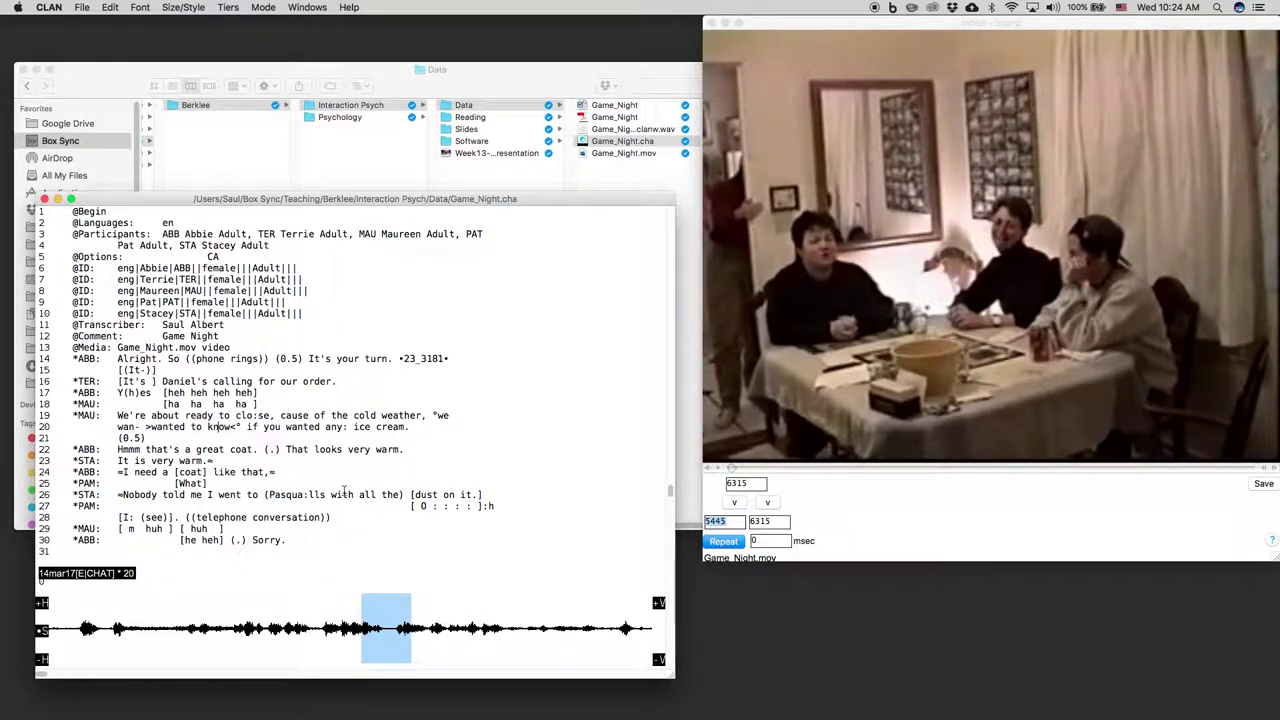
pyautogui.click(421, 358)
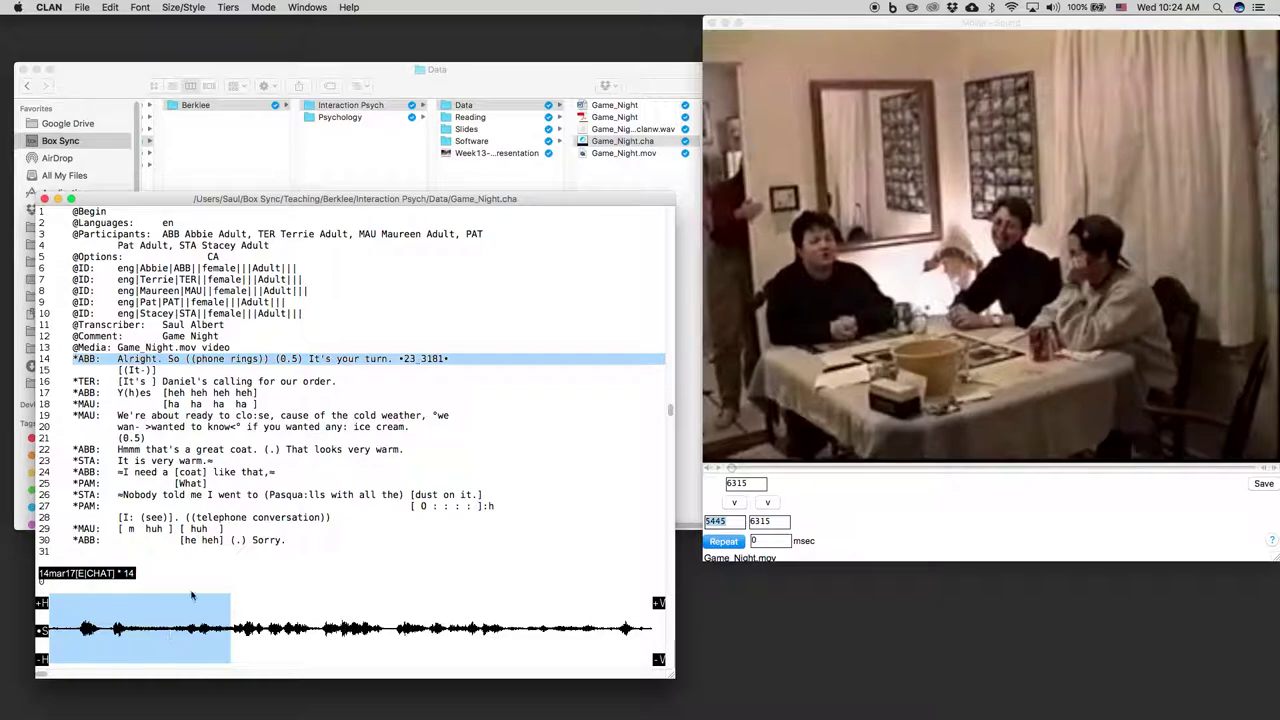
pyautogui.click(431, 354)
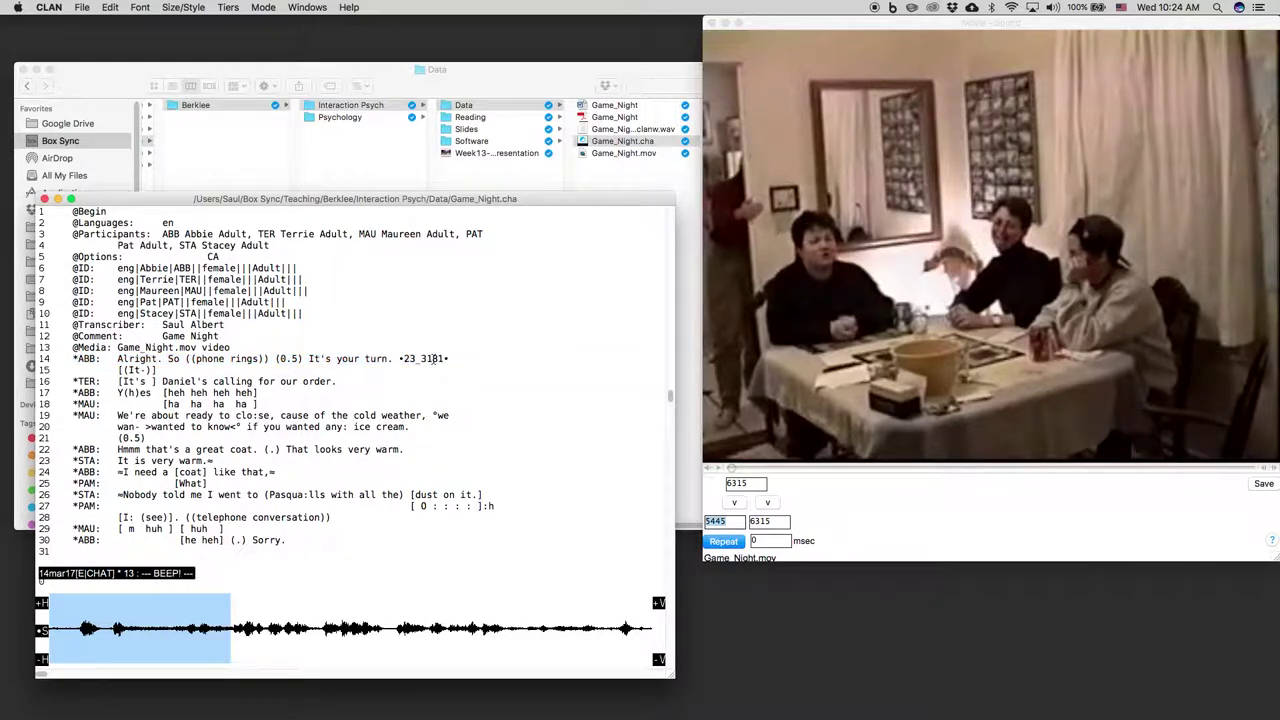
pyautogui.press('super+Left')
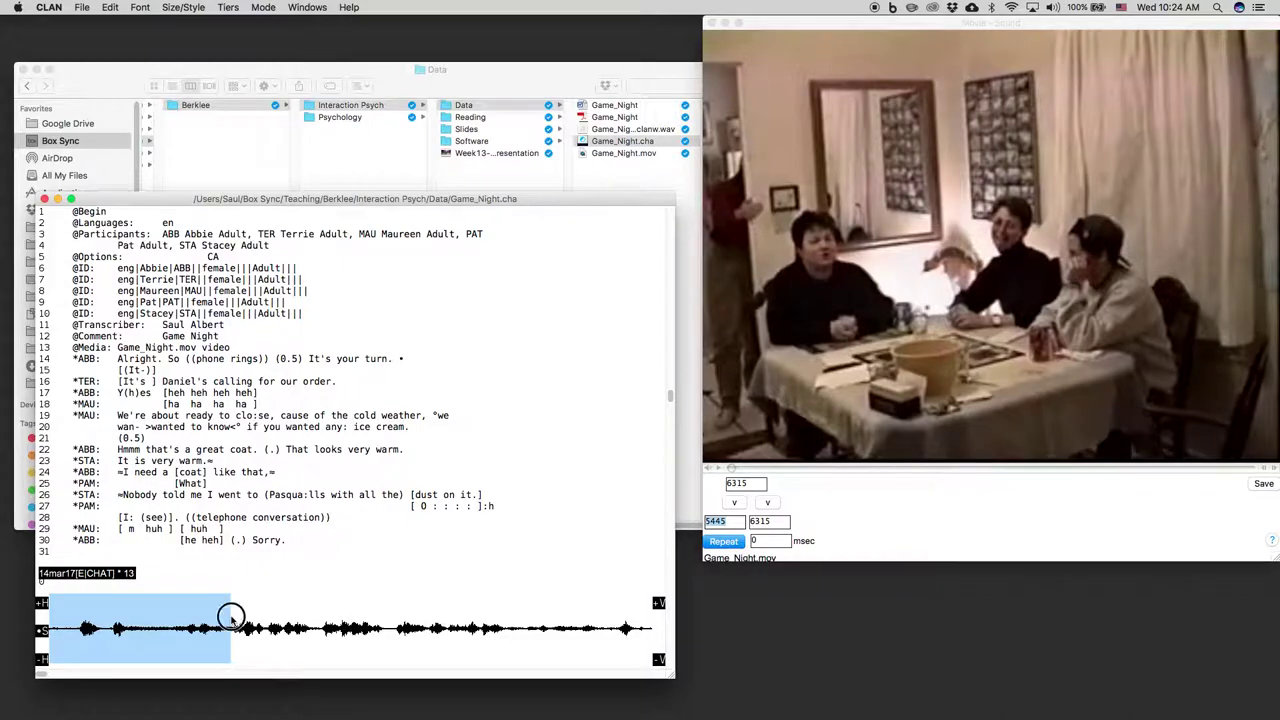
# - Fine-tune the audio selection for the next utterances and link line 16 with a time bullet
pyautogui.moveTo(231, 612); pyautogui.dragTo(258, 625)
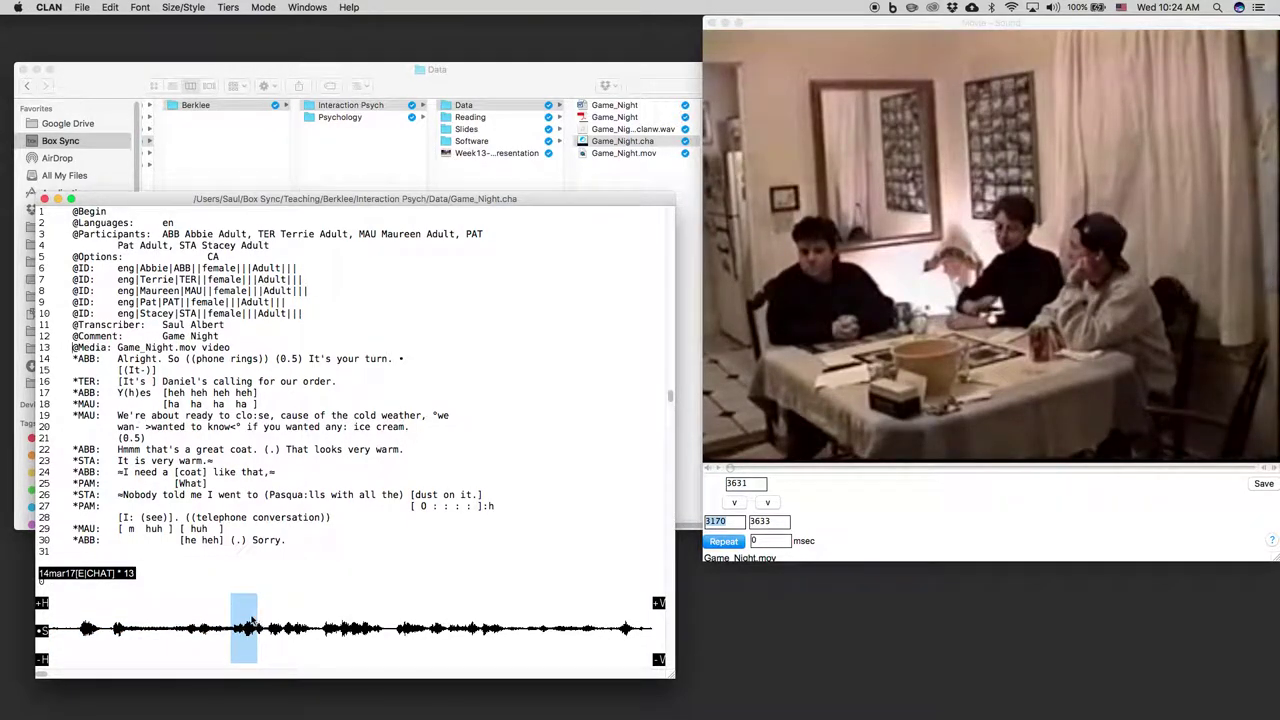
pyautogui.click(243, 620)
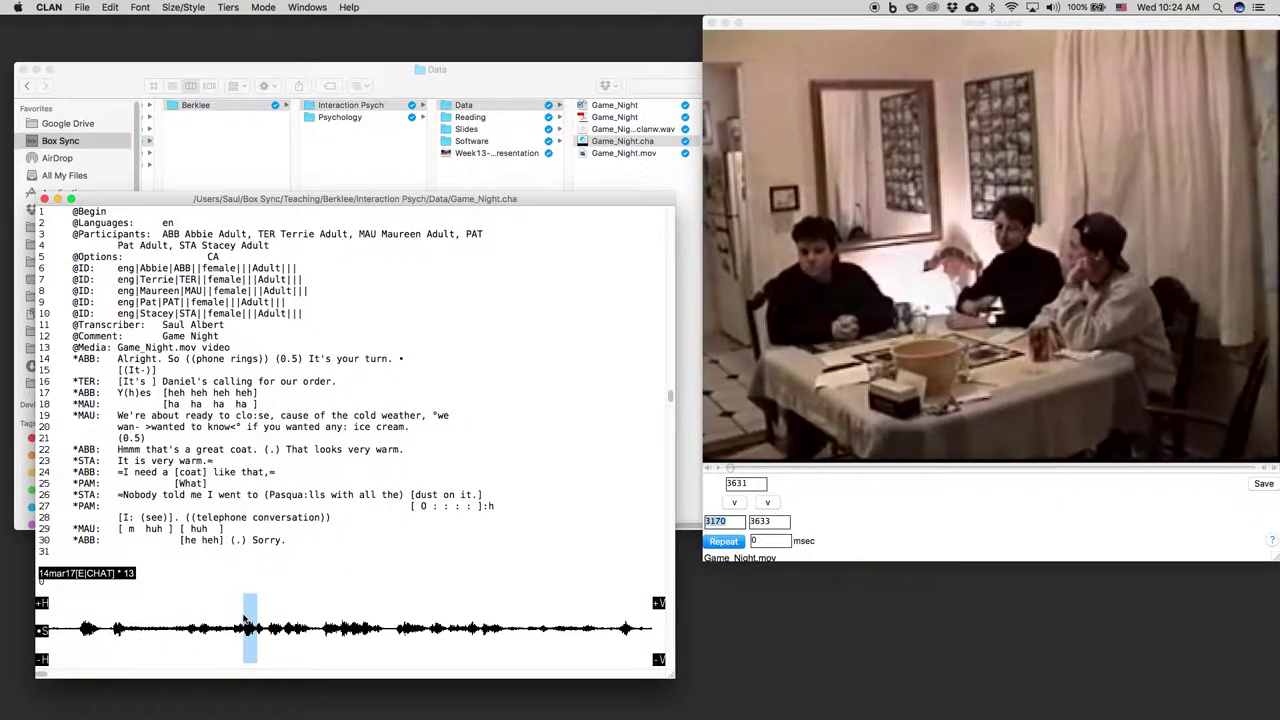
pyautogui.click(243, 620)
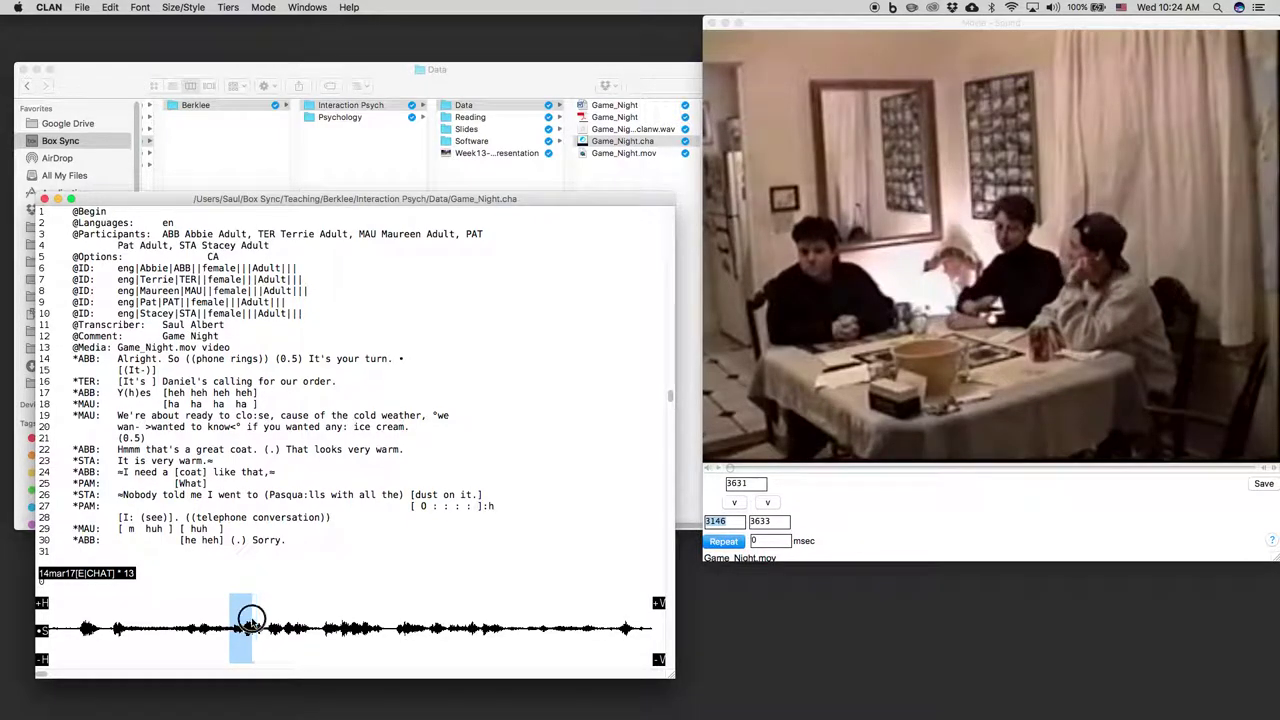
pyautogui.keyDown('shift'); pyautogui.click(246, 625); pyautogui.keyUp('shift')
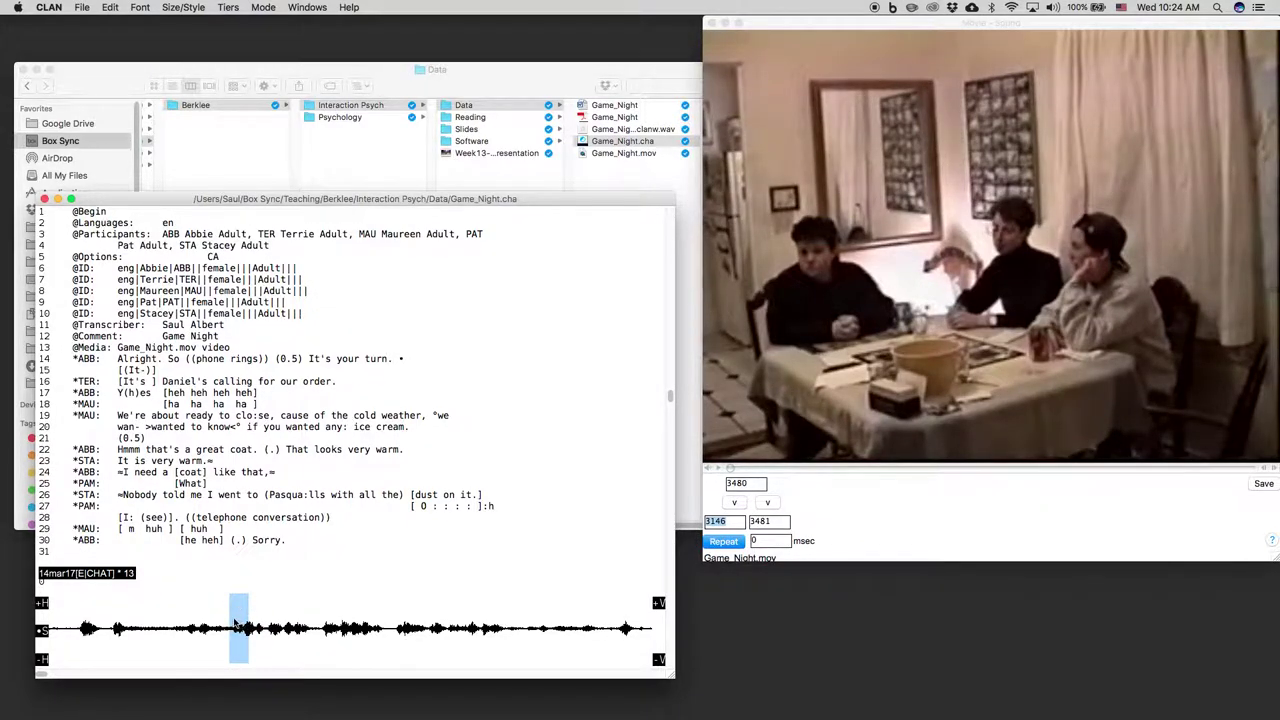
pyautogui.click(244, 626)
pyautogui.click(245, 627)
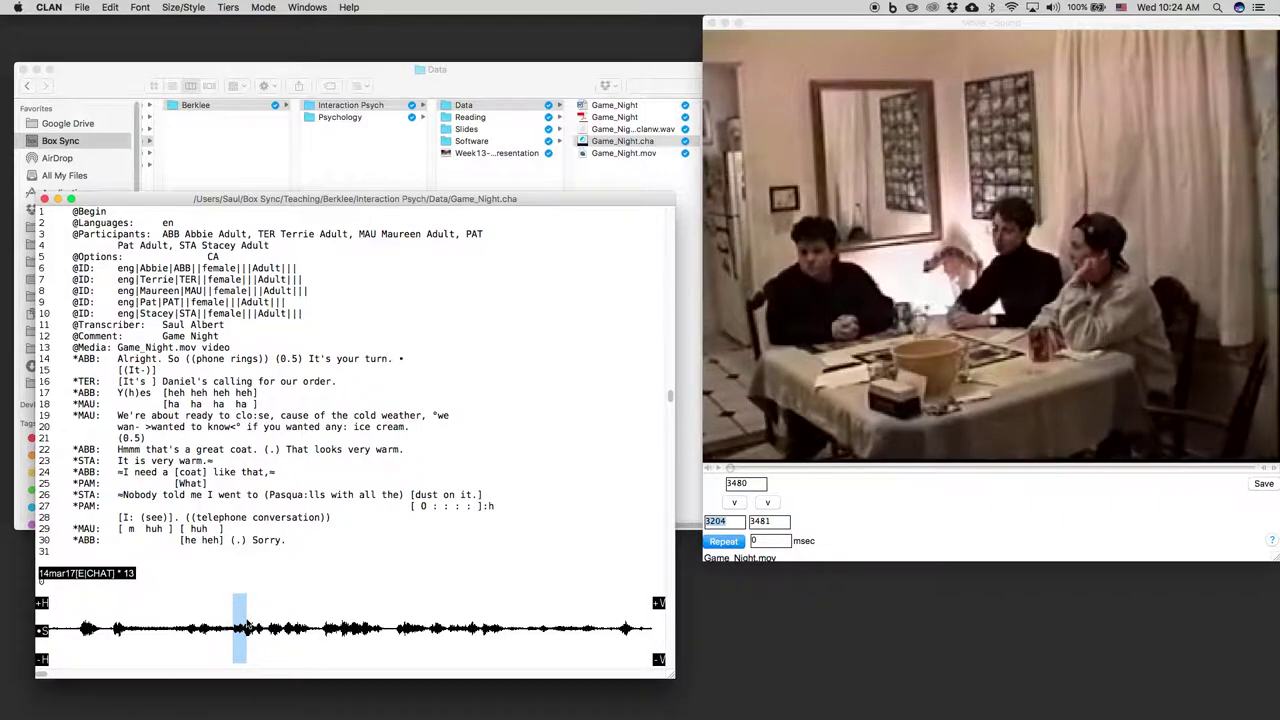
pyautogui.keyDown('shift'); pyautogui.click(246, 627); pyautogui.keyUp('shift')
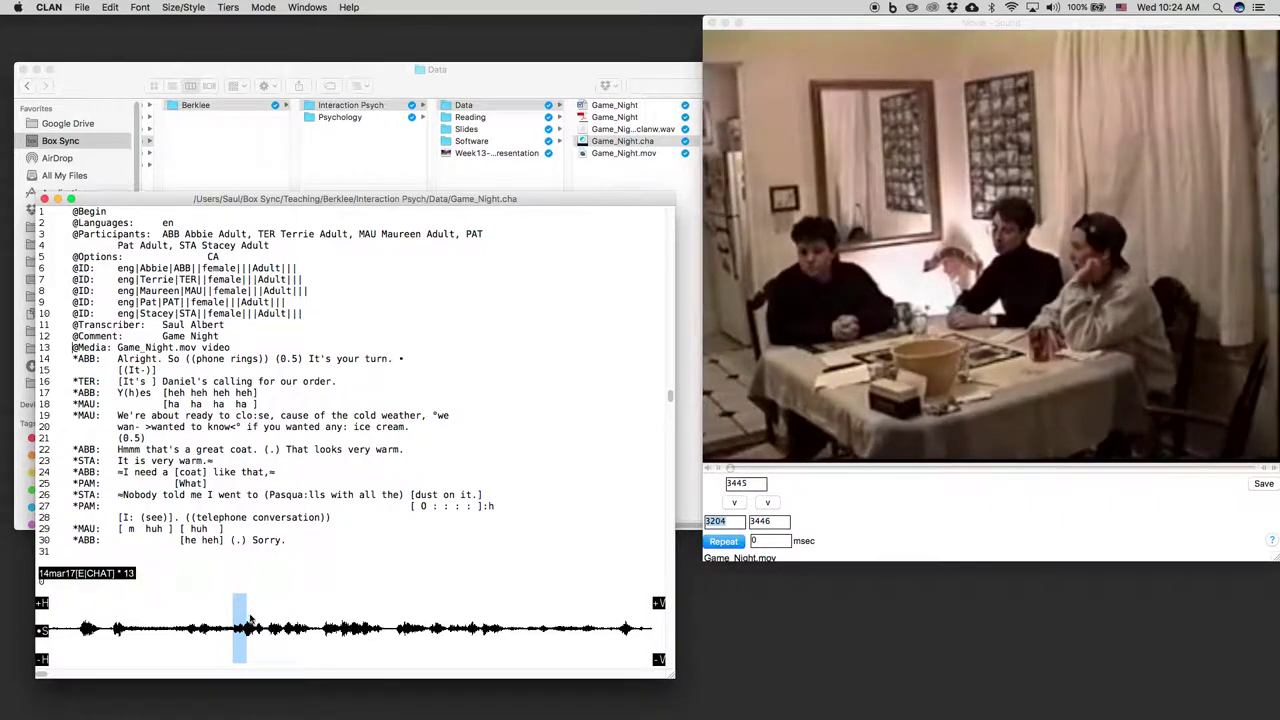
pyautogui.click(189, 370)
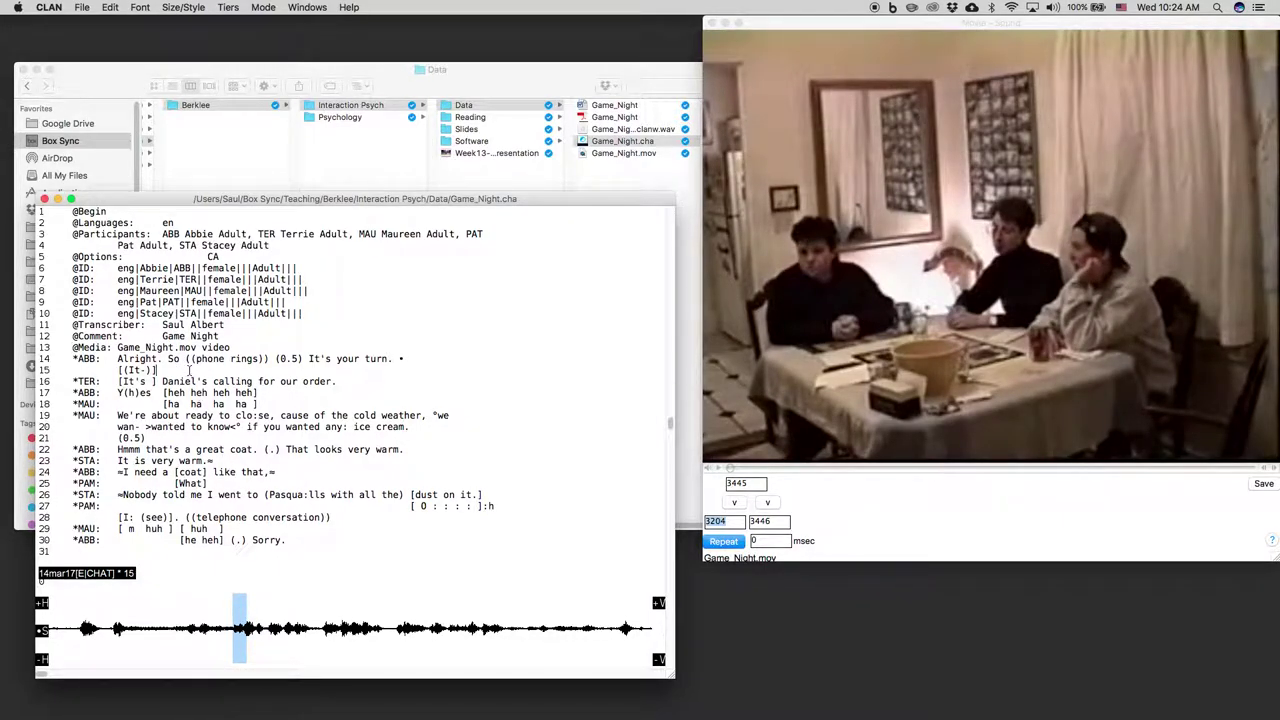
pyautogui.click(240, 632)
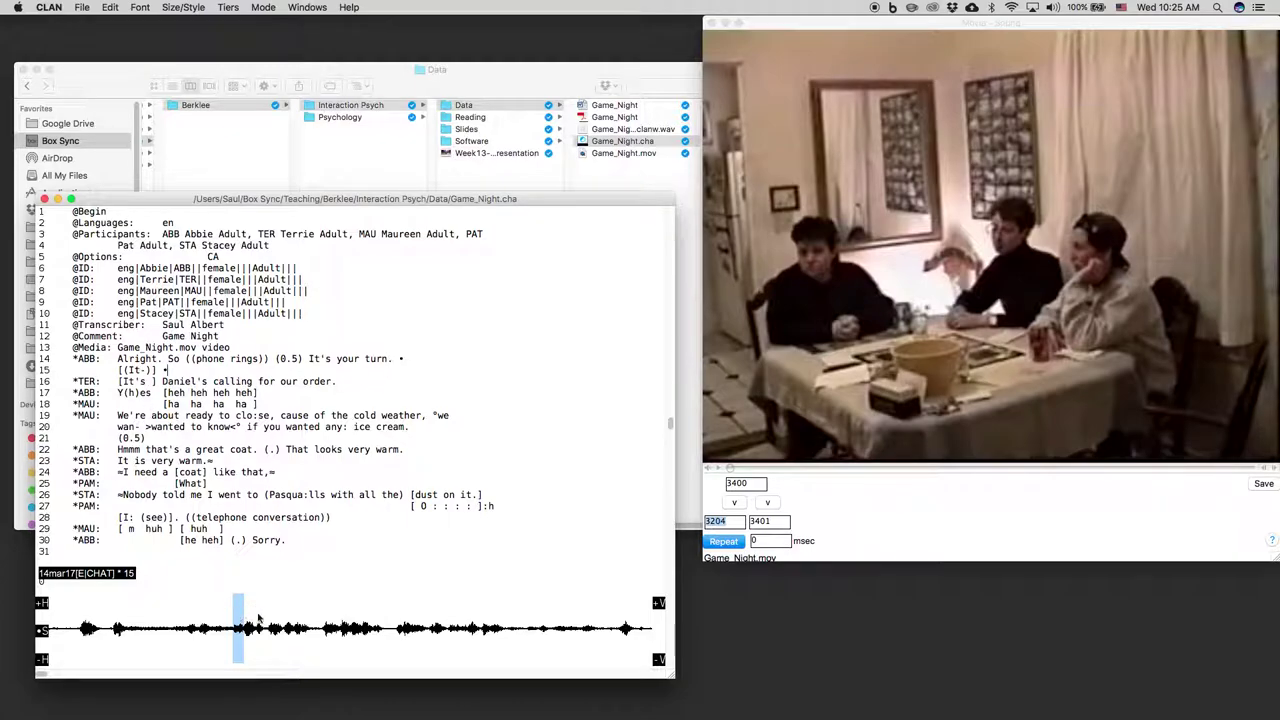
pyautogui.keyDown('shift'); pyautogui.click(314, 623); pyautogui.keyUp('shift')
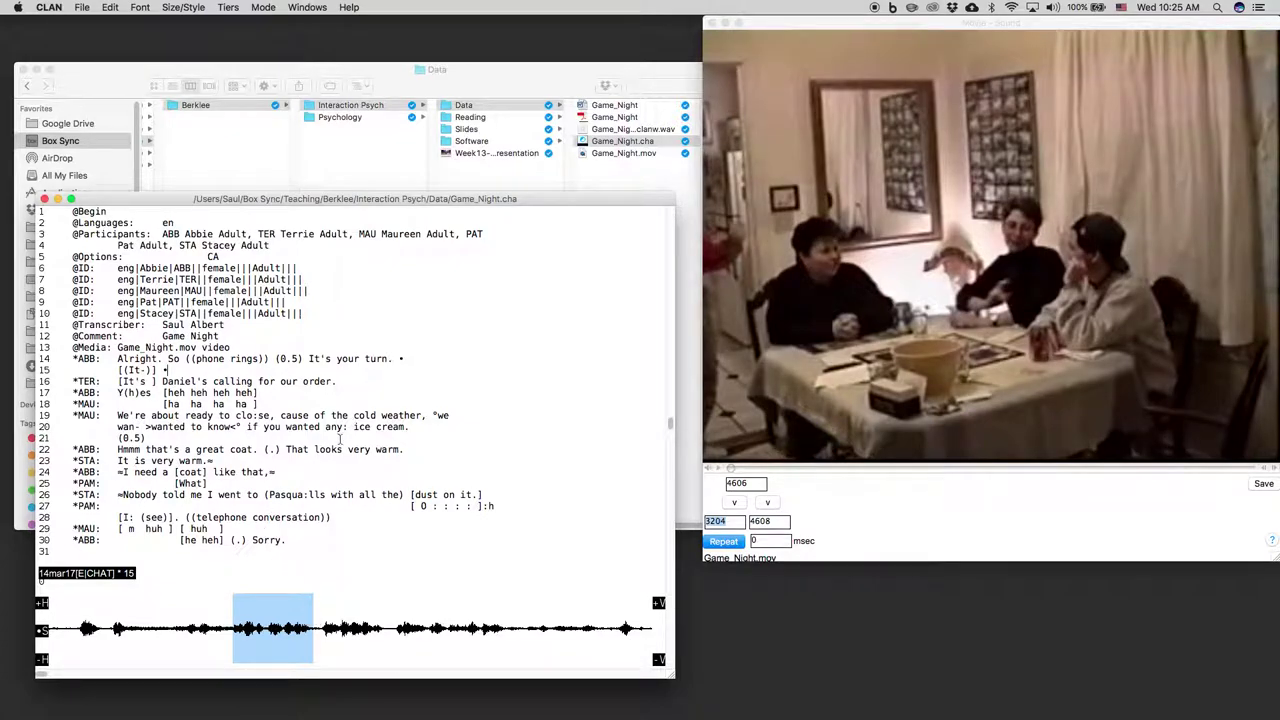
pyautogui.click(354, 381)
pyautogui.press('super+i')
# - Time-link line 17 to its audio, then play on continuously through line 29
pyautogui.click(305, 393)
pyautogui.moveTo(313, 610); pyautogui.dragTo(390, 615)
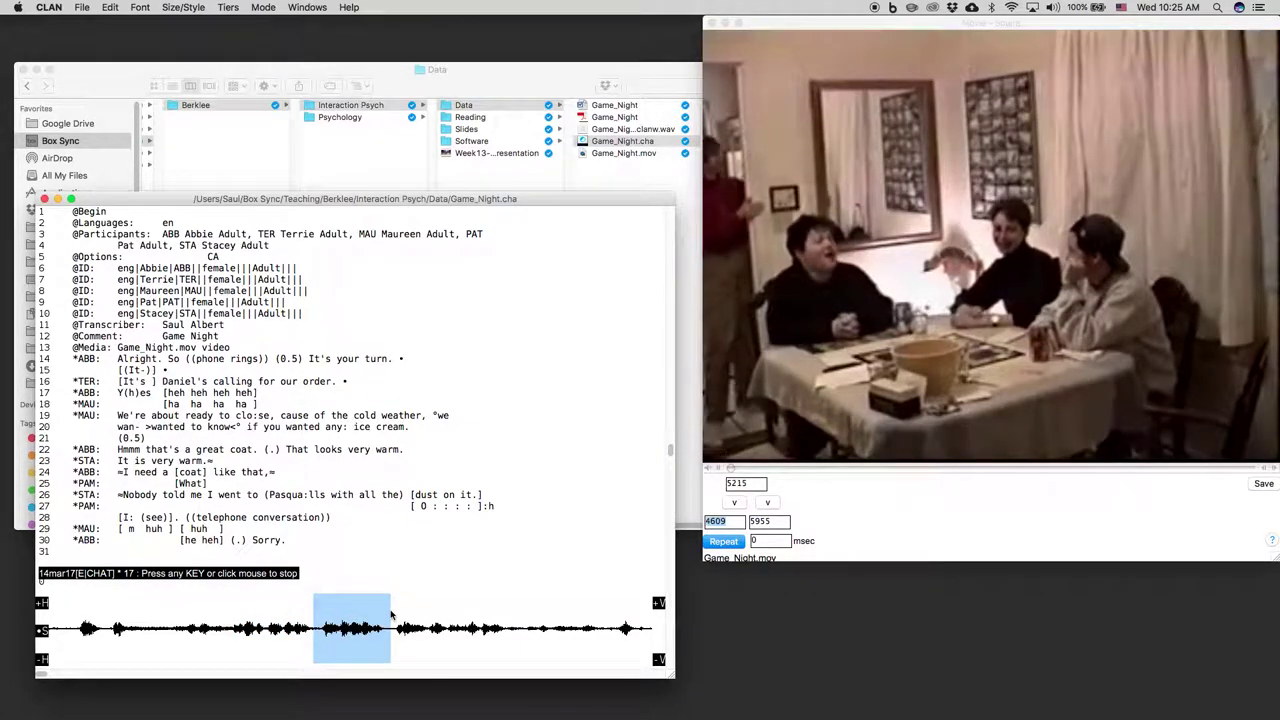
pyautogui.press('super+i')
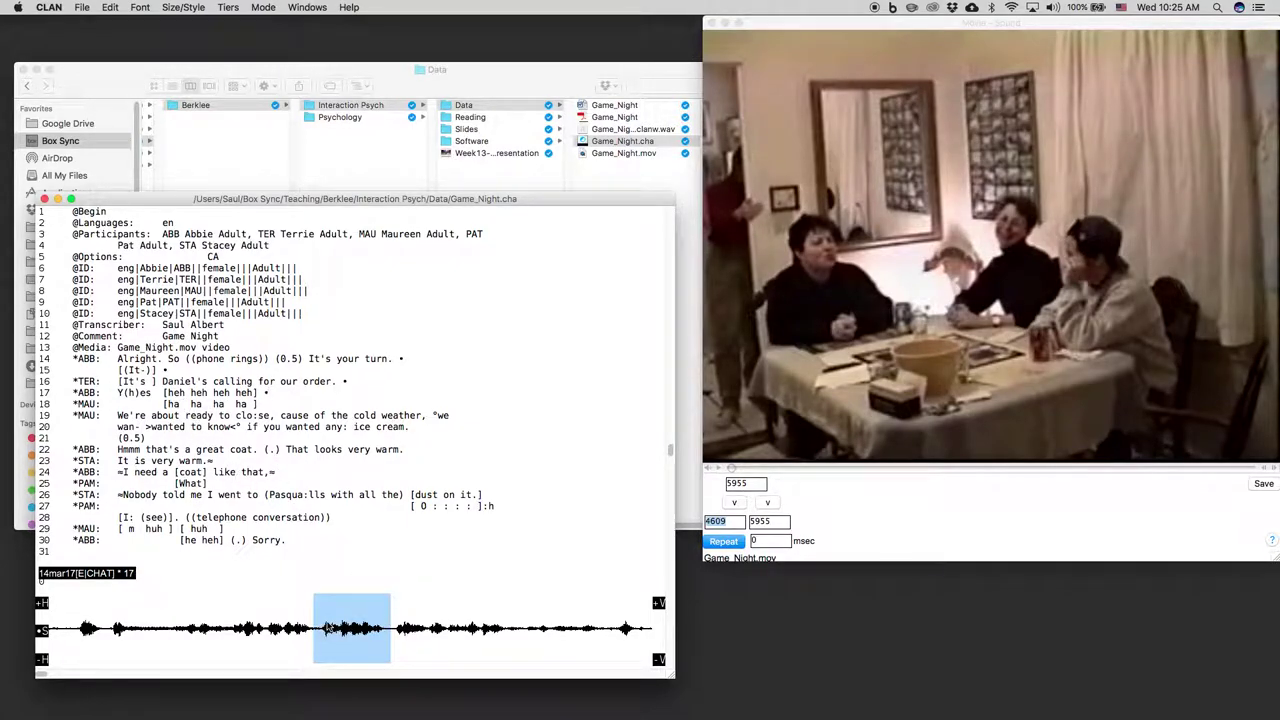
pyautogui.click(340, 622)
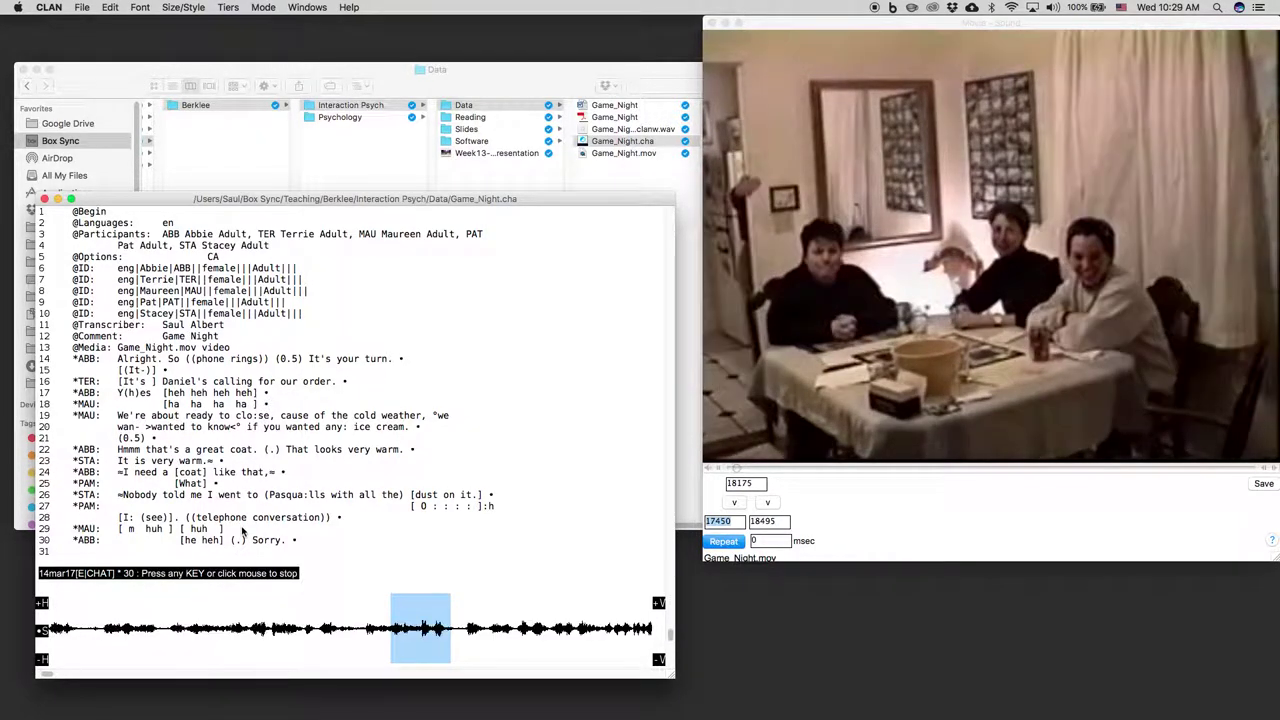
pyautogui.click(242, 530)
pyautogui.press('super+s')
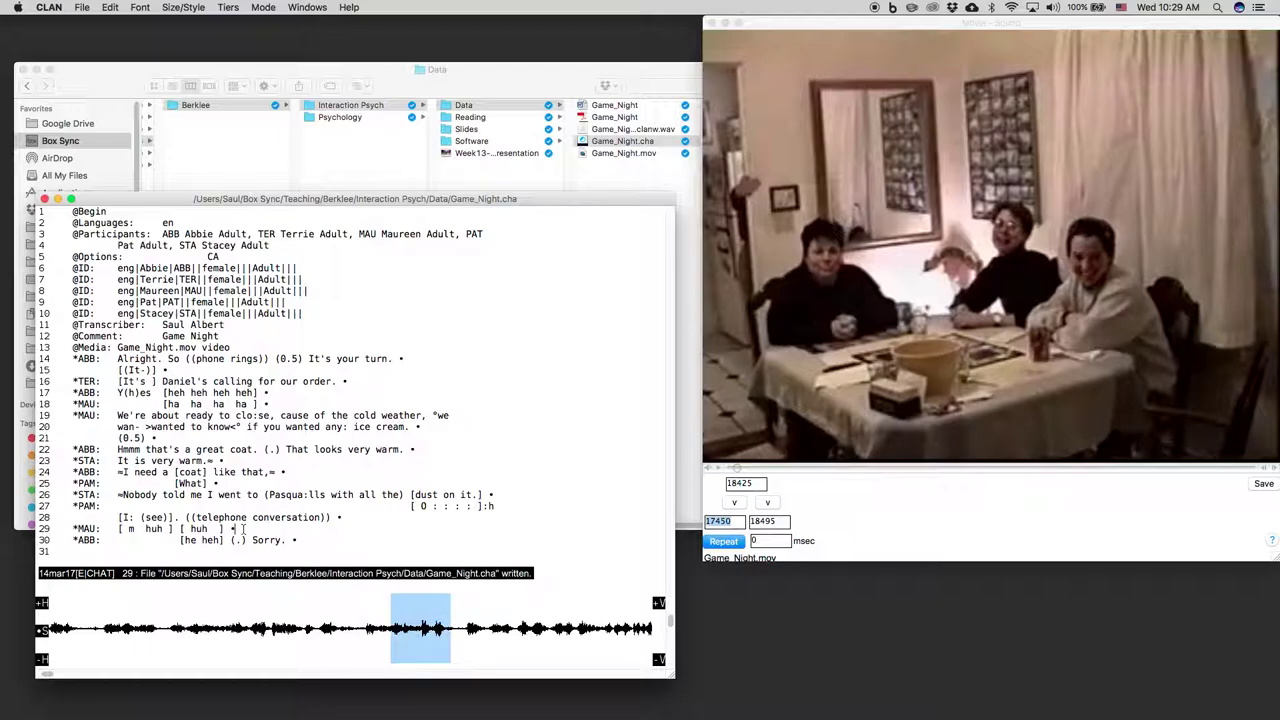
pyautogui.press('super+Escape')
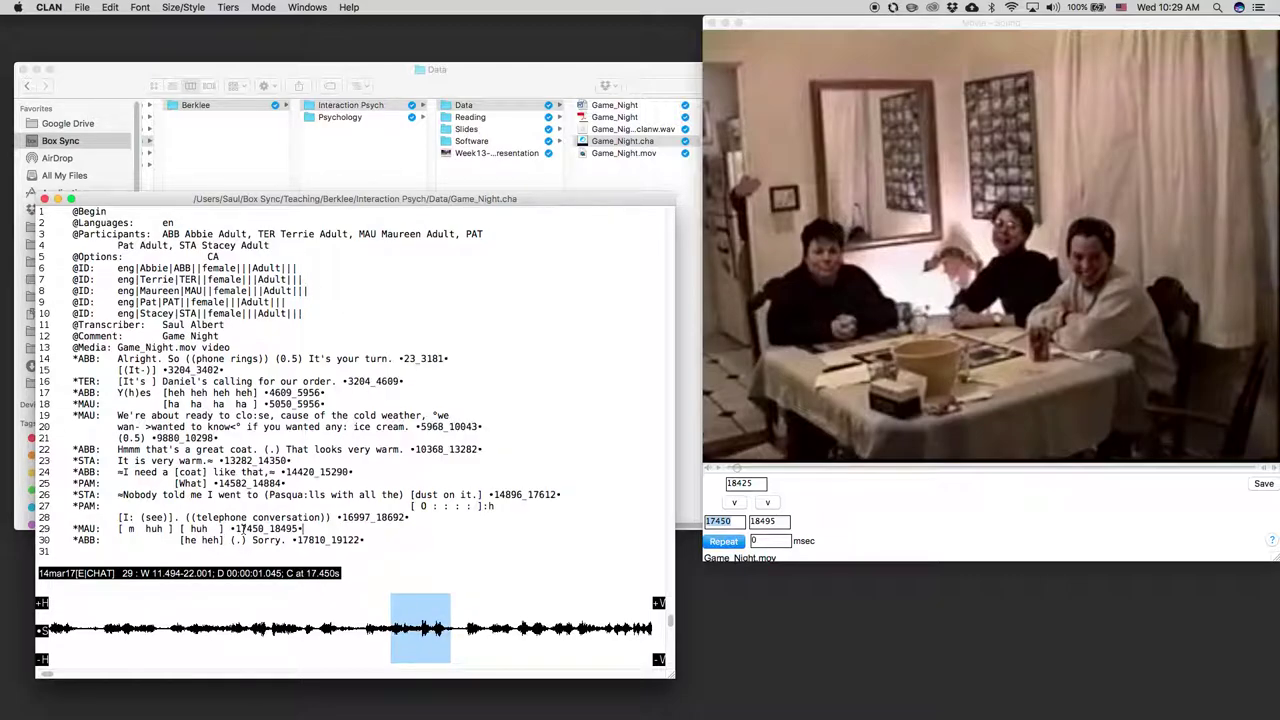
pyautogui.press('super+Escape')
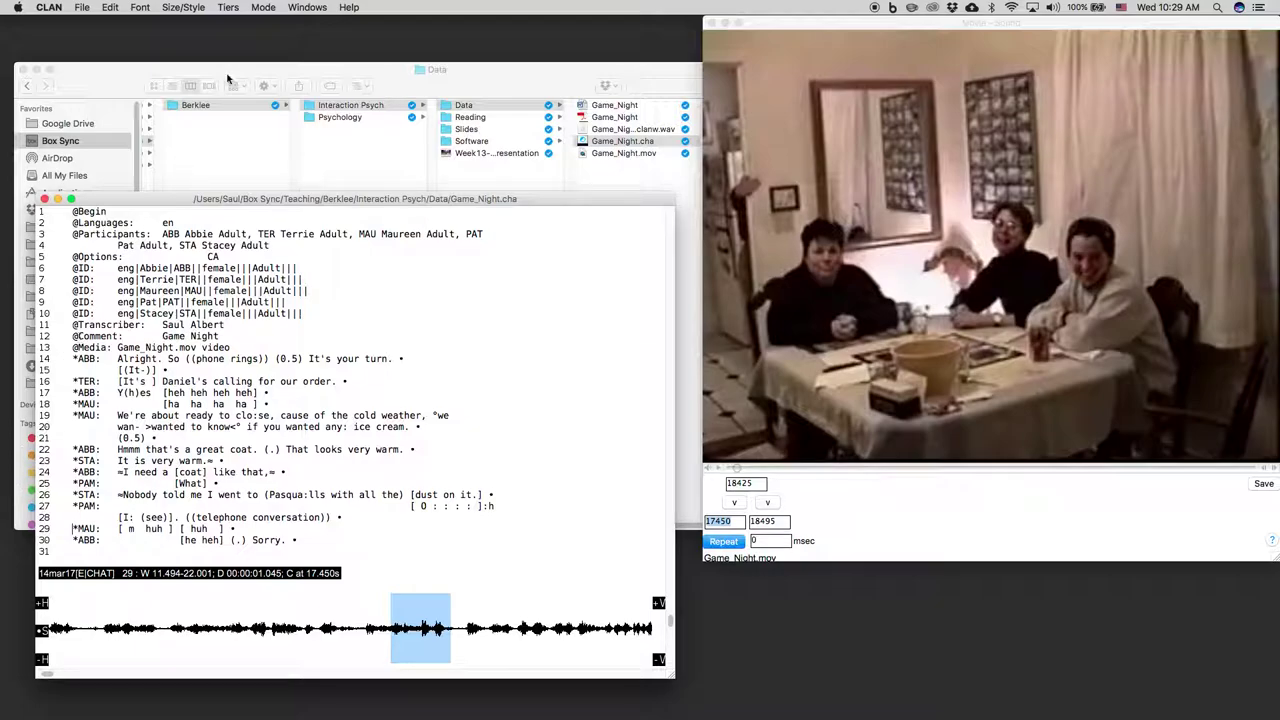
# - Bring up CLAN's Commands window, move it to the top-left, and start choosing a working directory
pyautogui.click(318, 10)
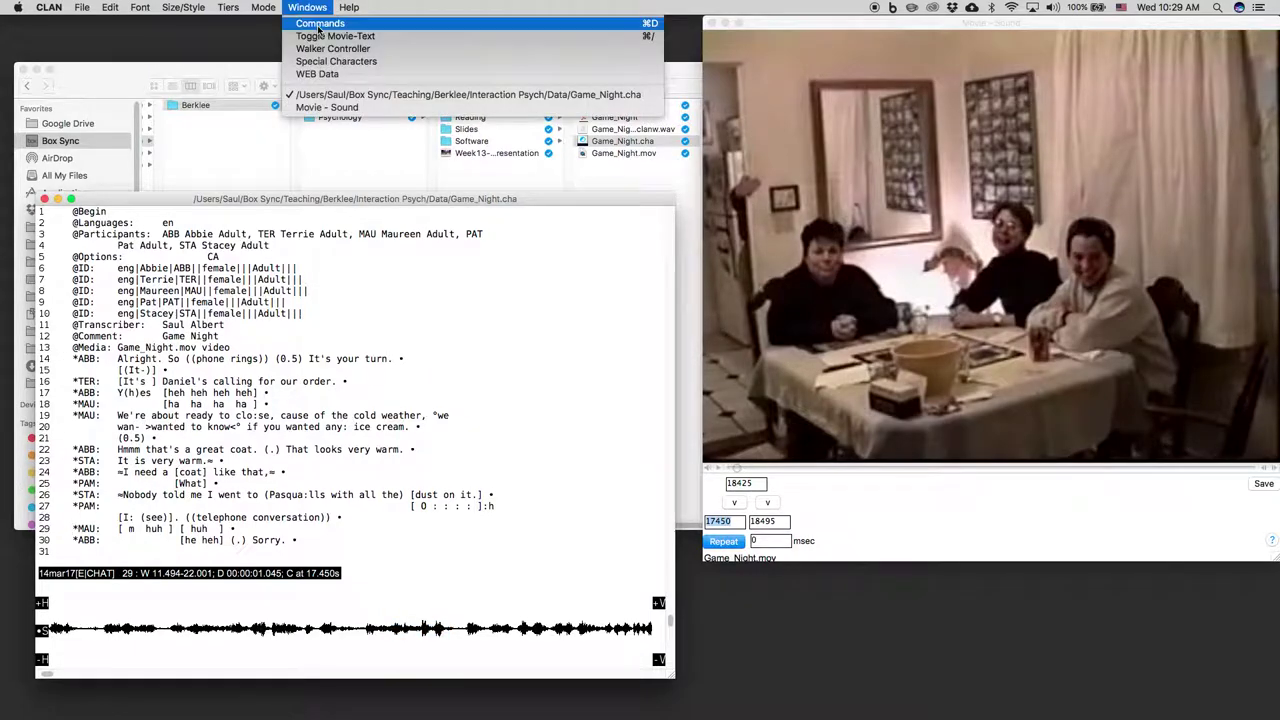
pyautogui.click(330, 94)
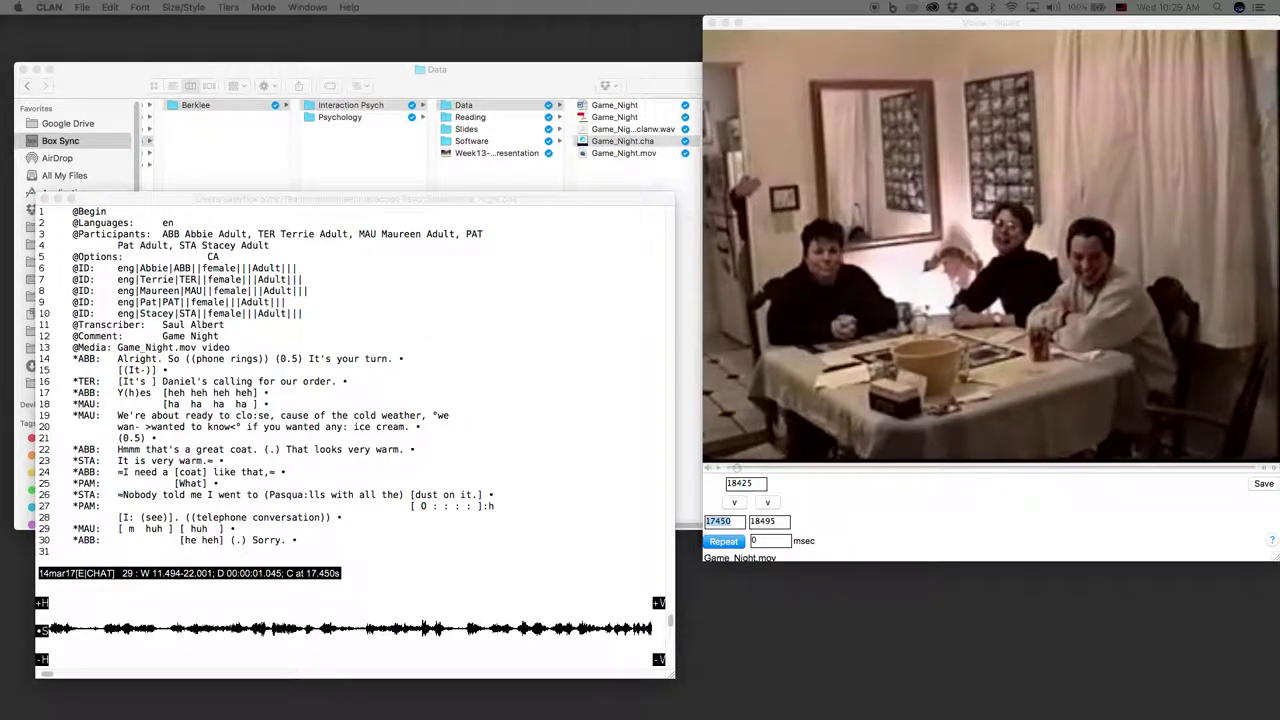
pyautogui.moveTo(177, 51); pyautogui.dragTo(143, 52)
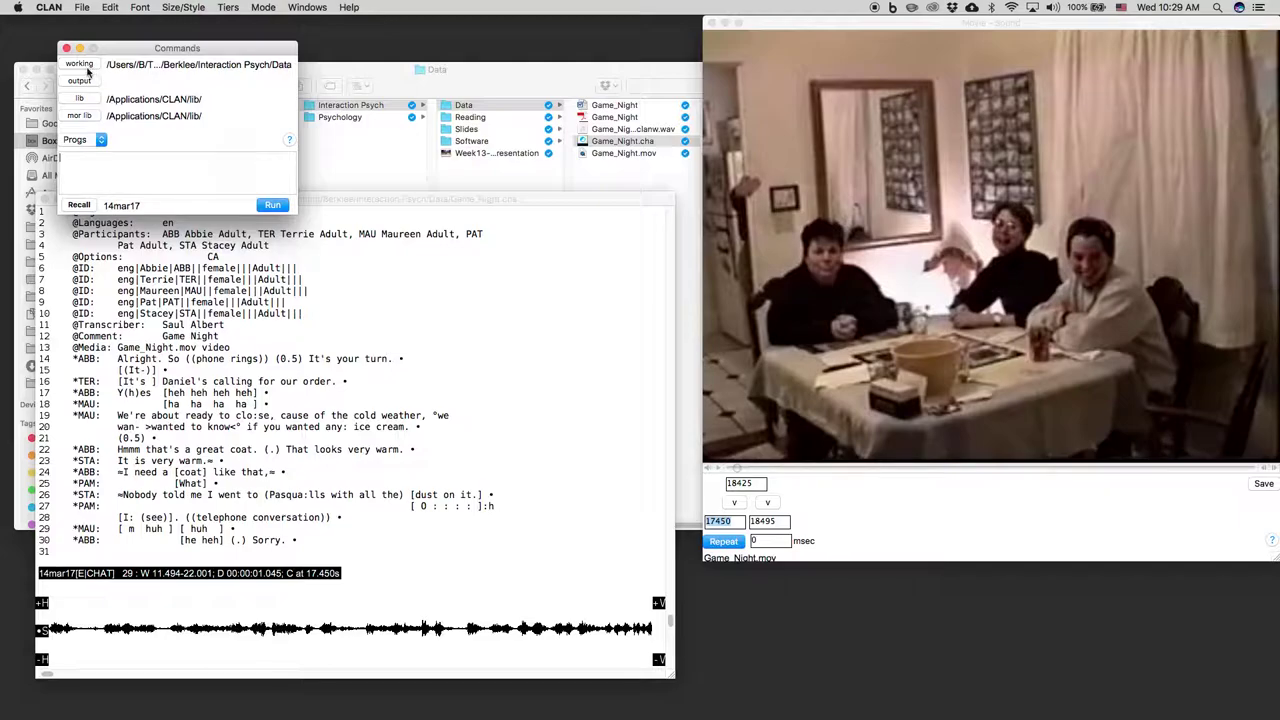
pyautogui.moveTo(122, 50); pyautogui.dragTo(97, 46)
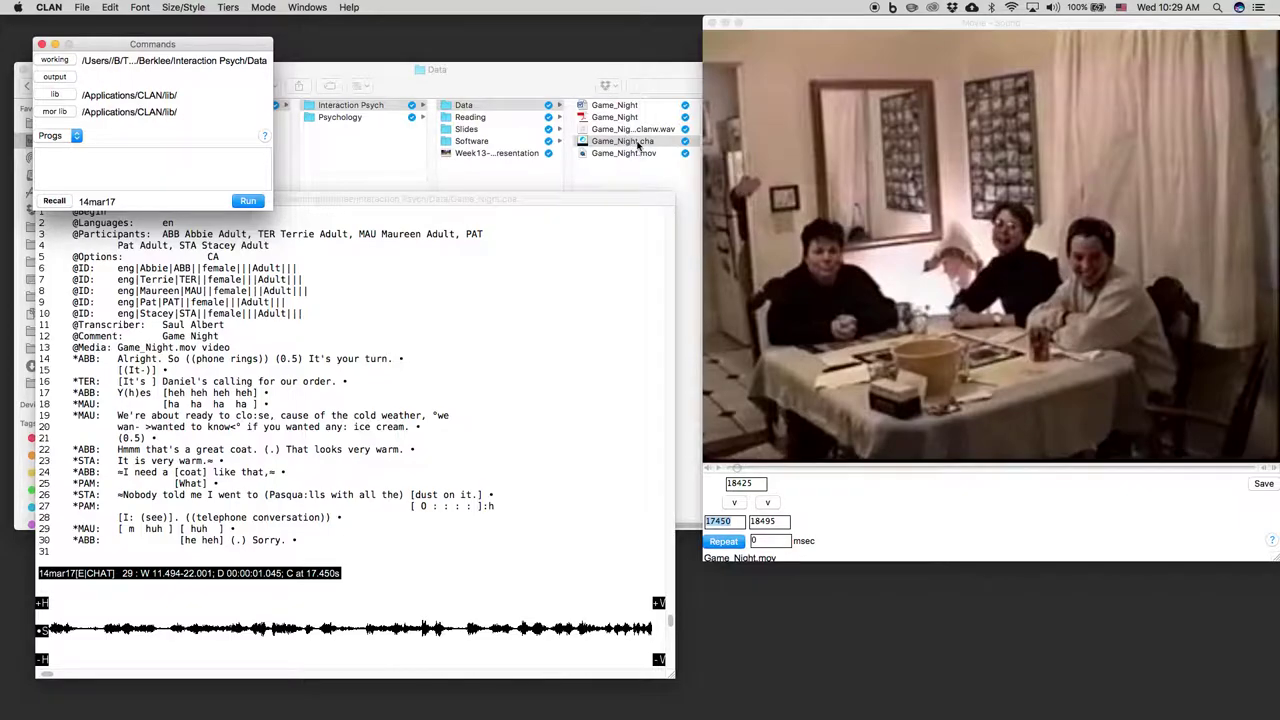
pyautogui.click(62, 61)
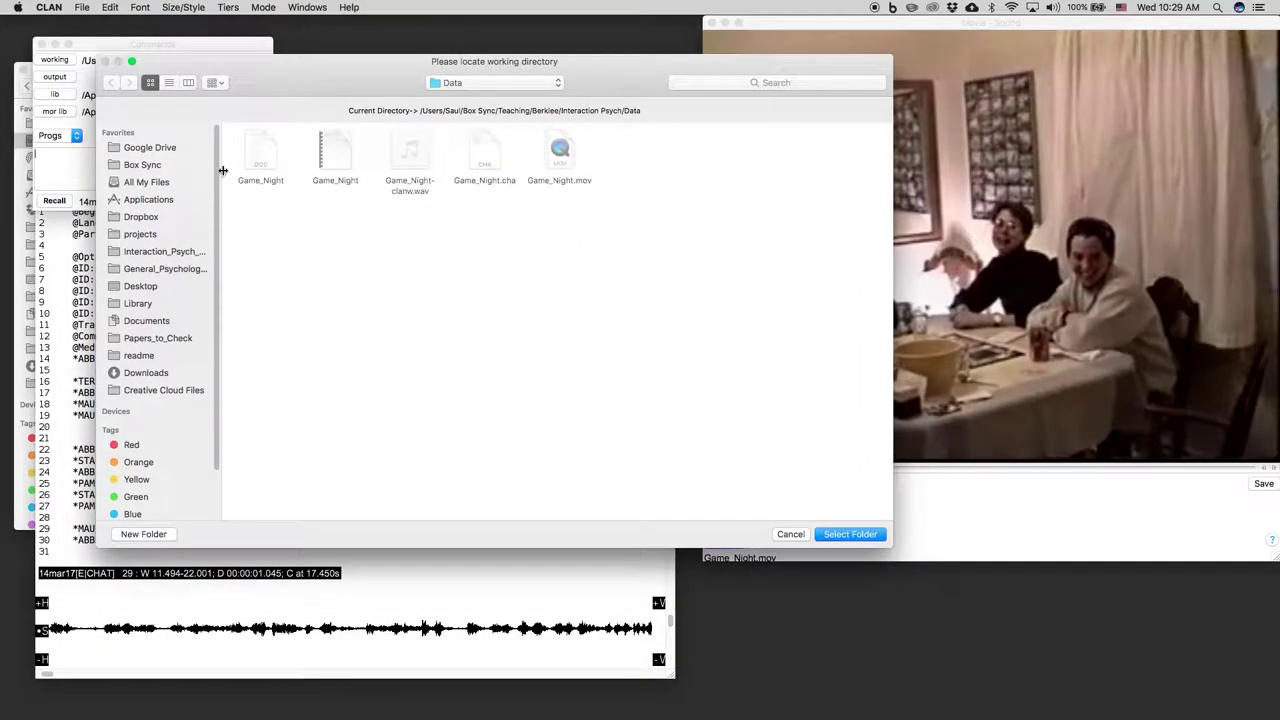
# - Set the working directory to Box Sync > Teaching > Berklee > Interaction Psych > Data
pyautogui.click(148, 200)
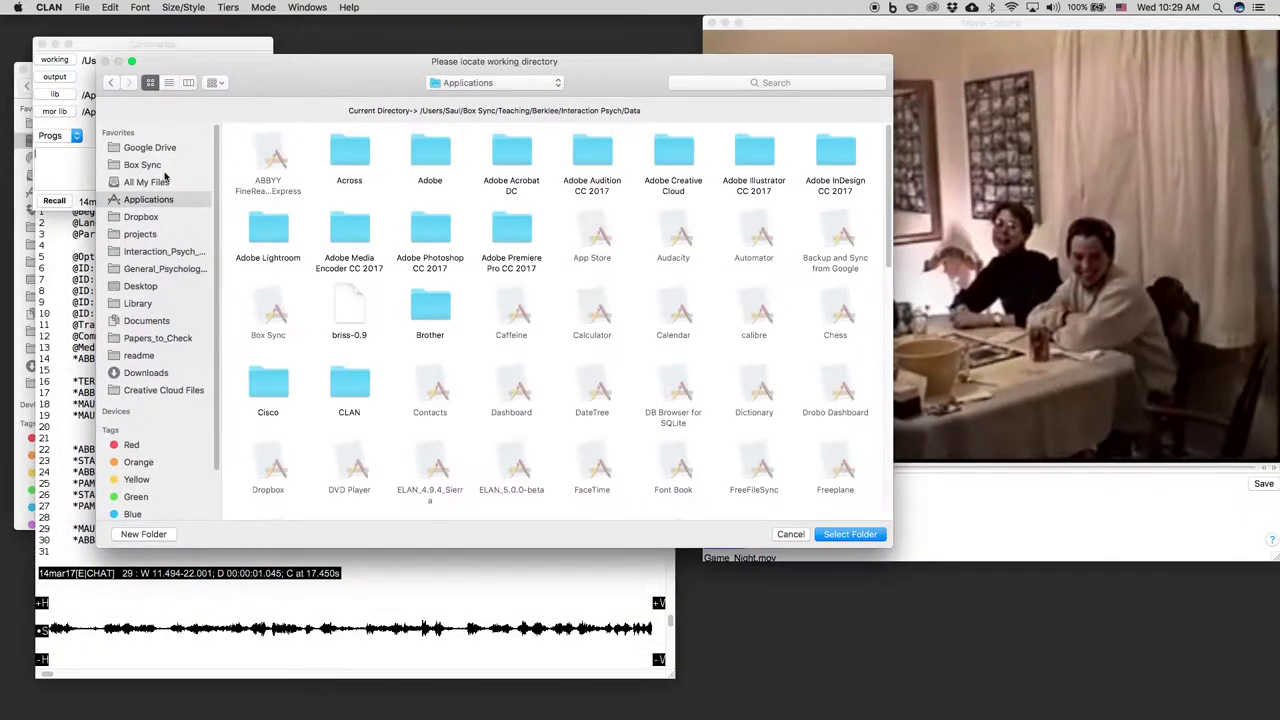
pyautogui.click(160, 166)
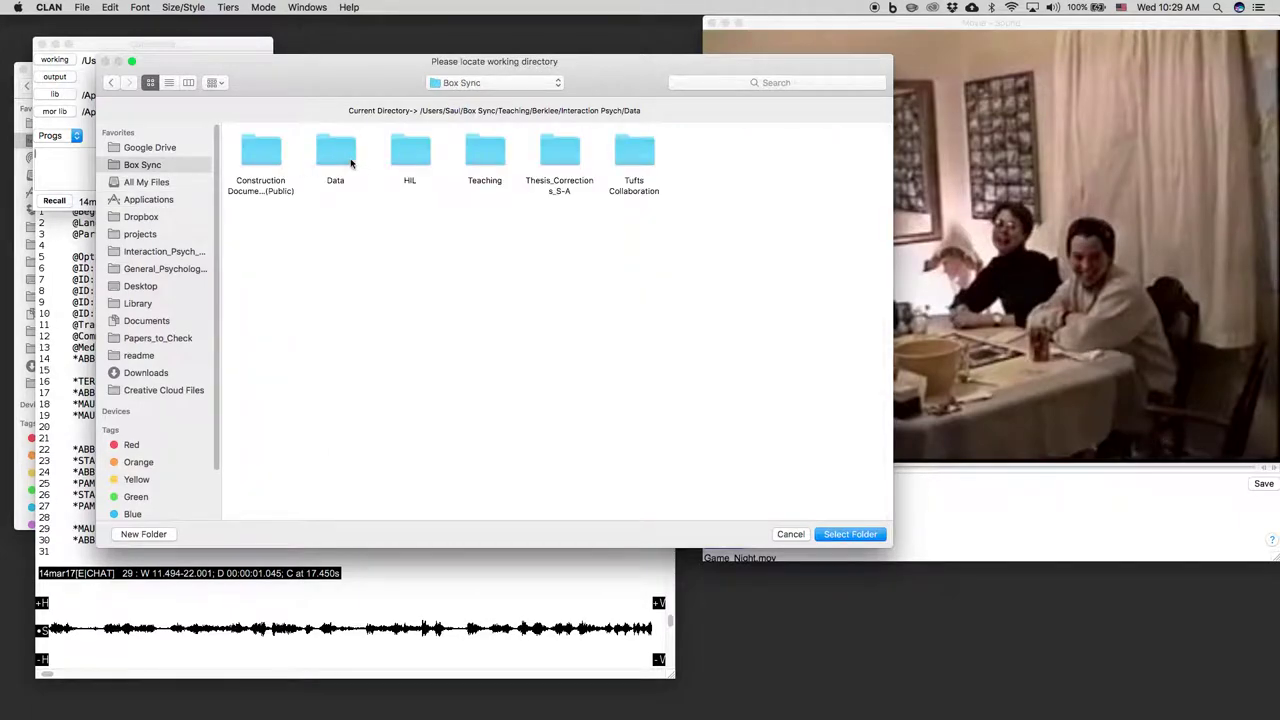
pyautogui.doubleClick(355, 160)
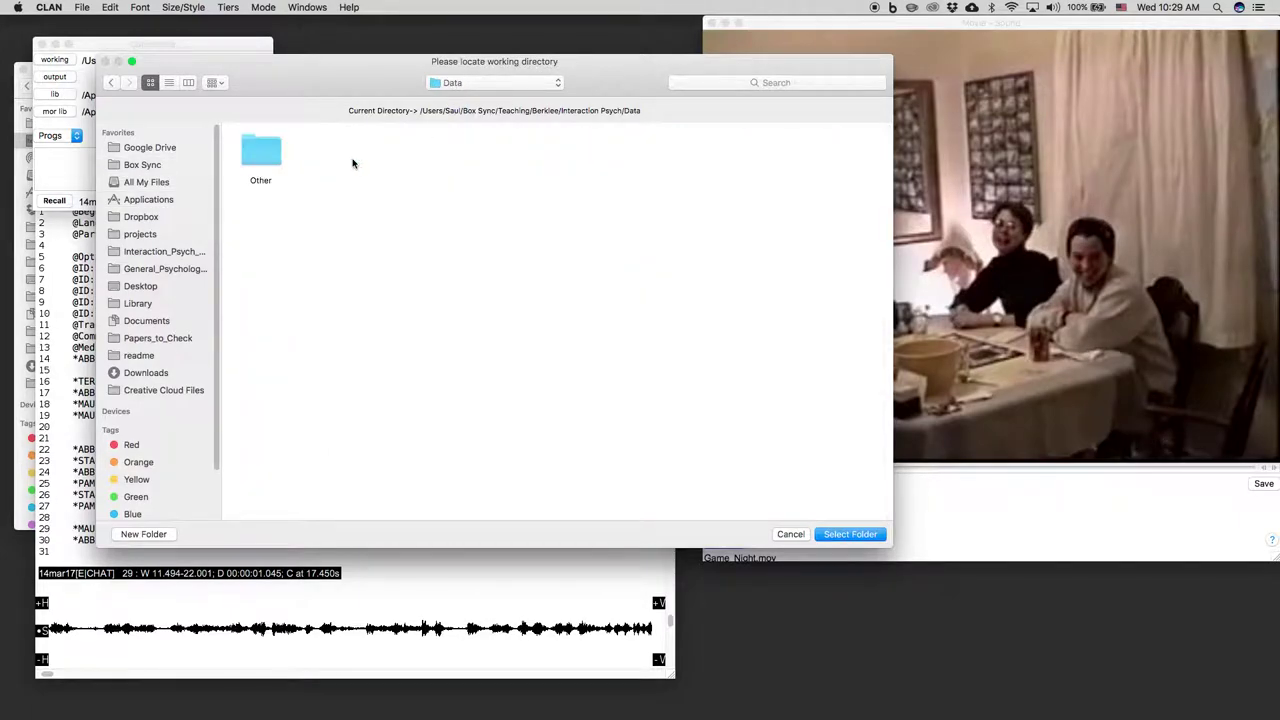
pyautogui.click(154, 168)
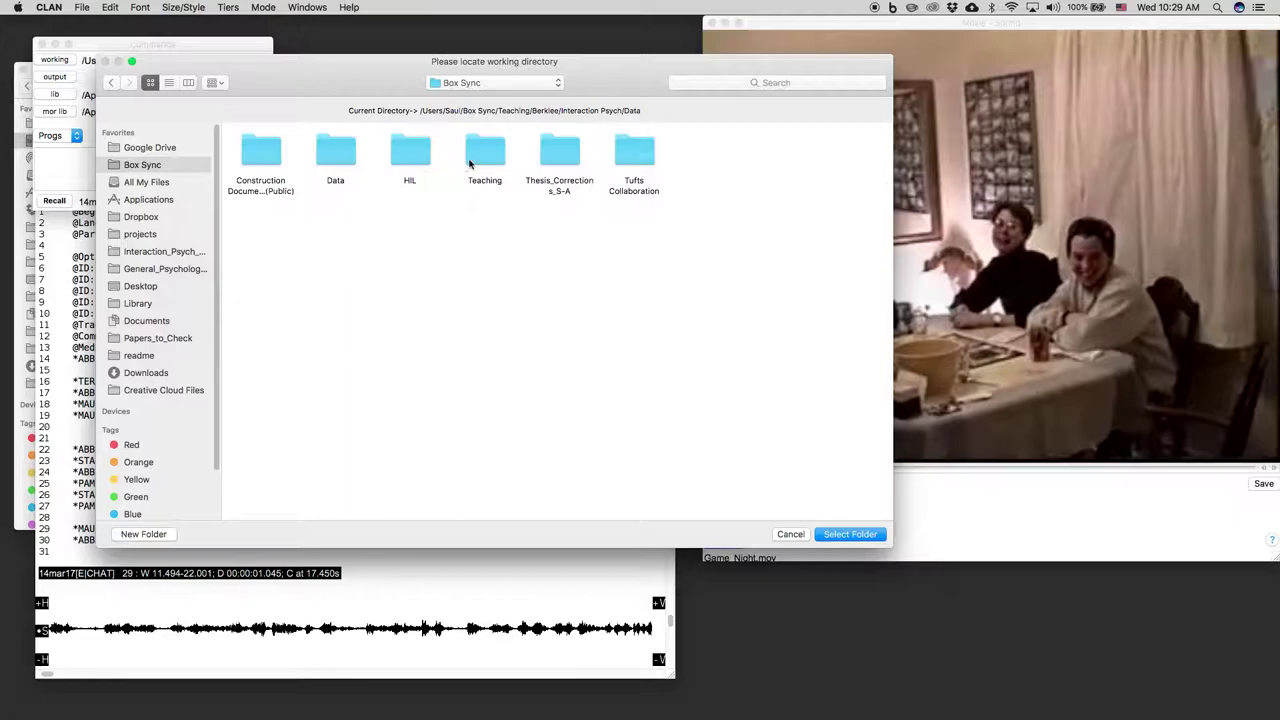
pyautogui.doubleClick(466, 162)
pyautogui.doubleClick(267, 160)
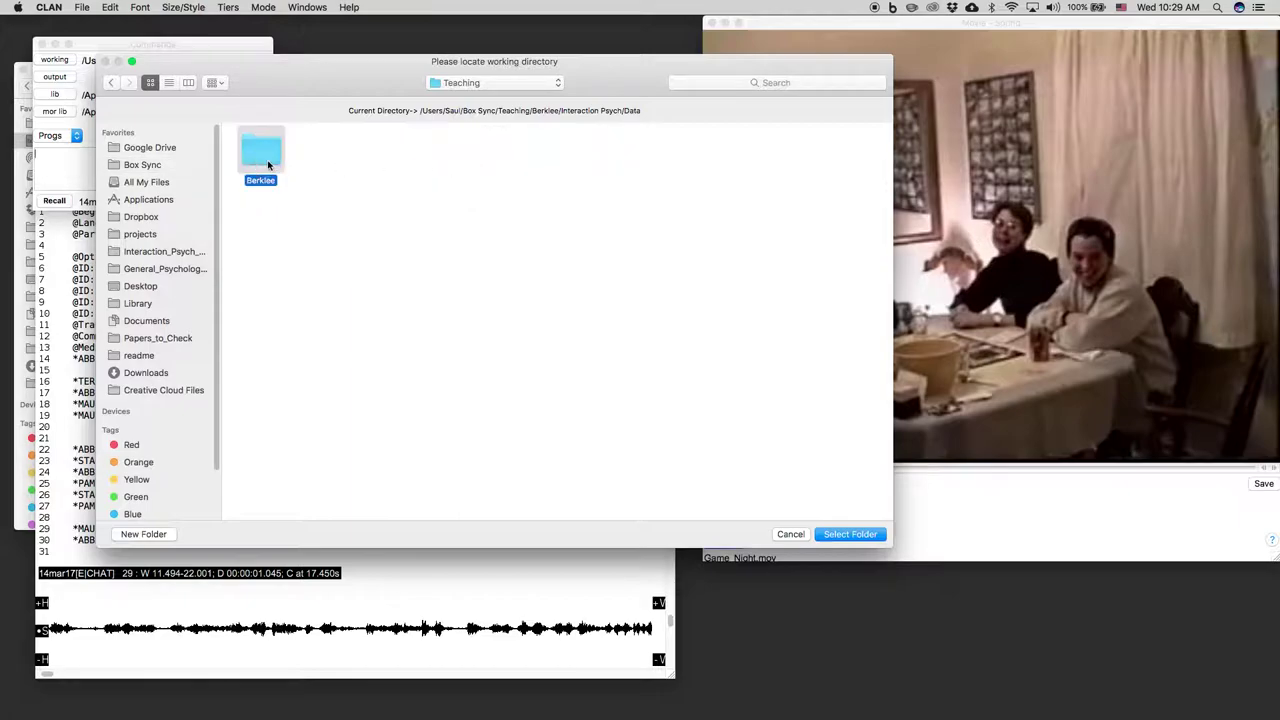
pyautogui.doubleClick(268, 165)
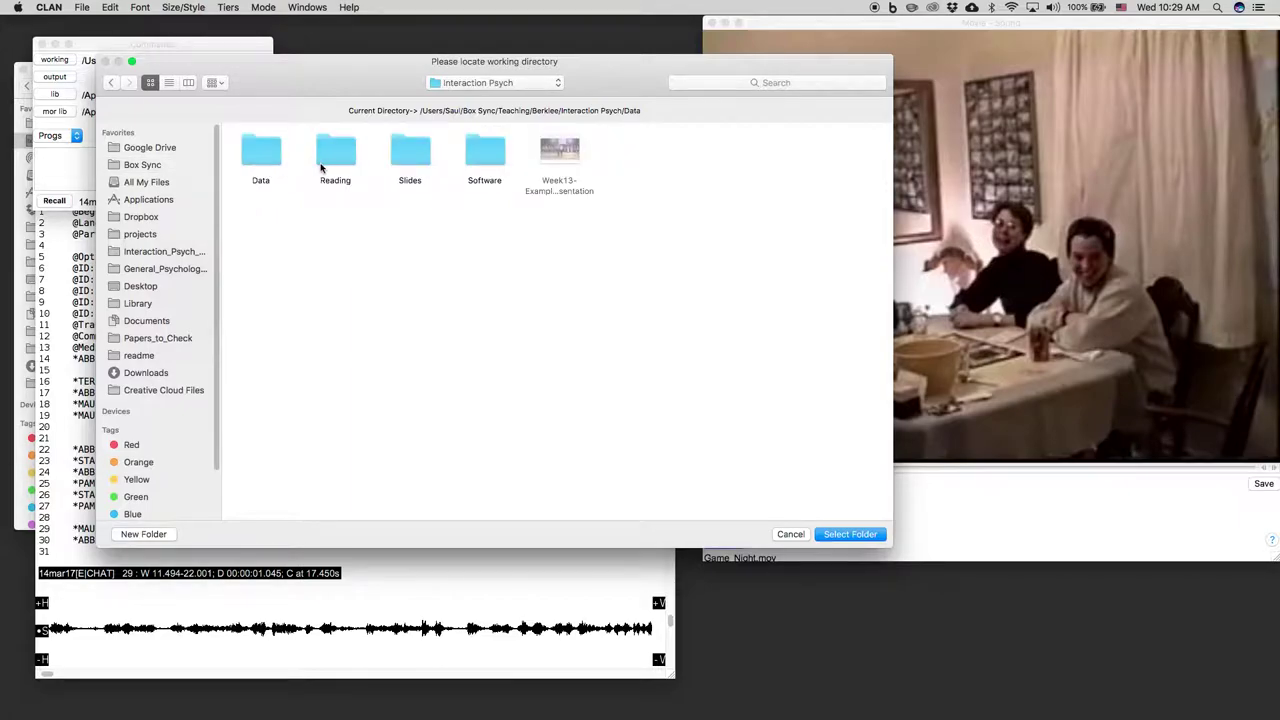
pyautogui.doubleClick(277, 166)
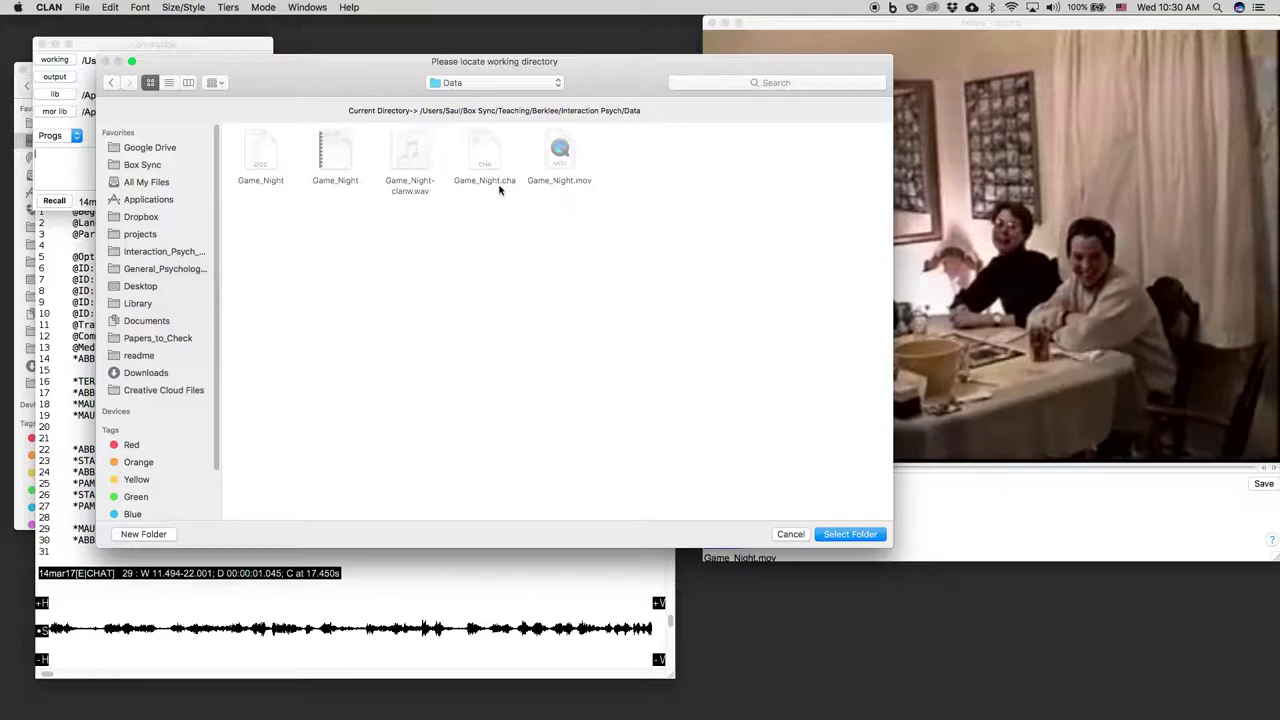
pyautogui.click(880, 537)
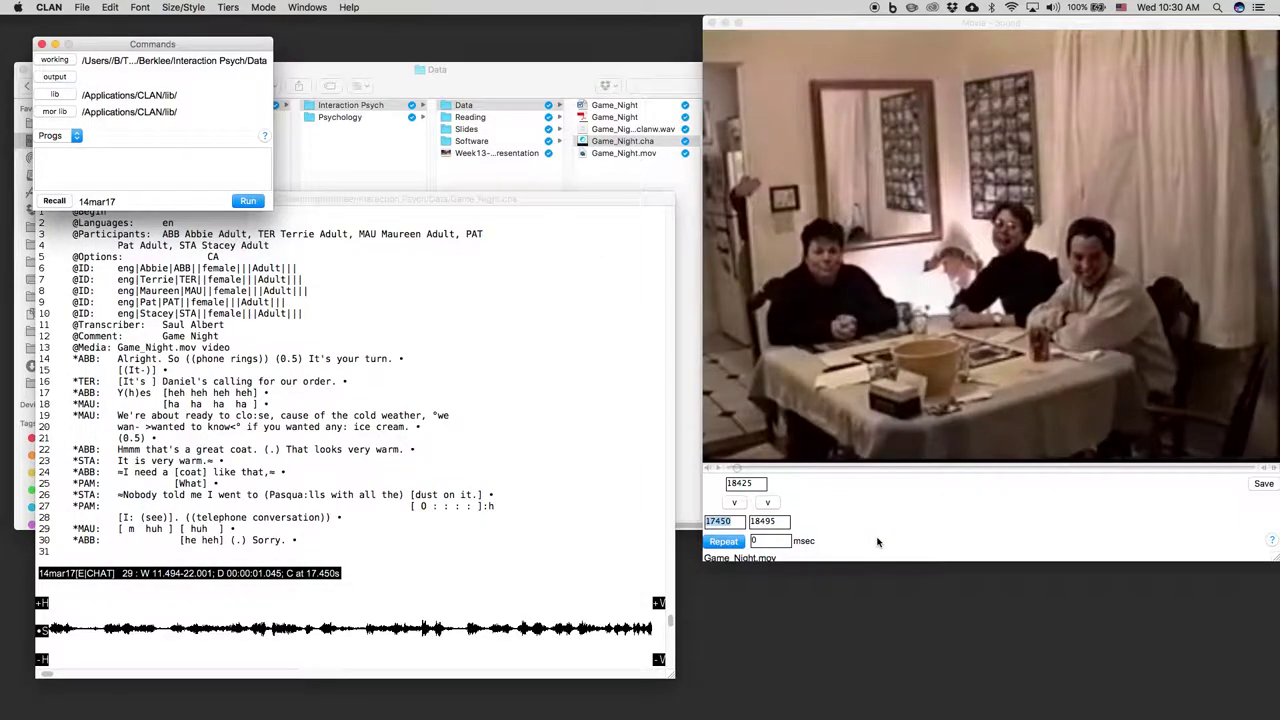
# - Recall the earlier chat2elan +emov command, swap in Game_Night.cha as the file, and run it
pyautogui.click(55, 201)
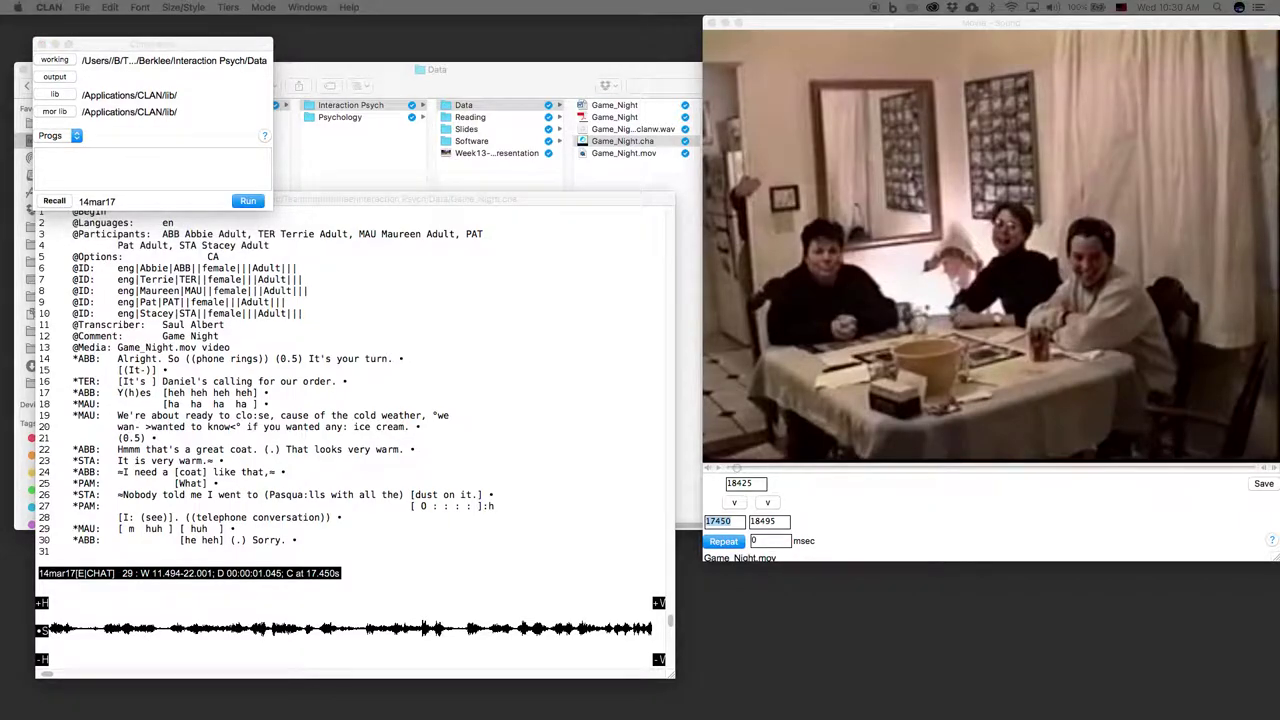
pyautogui.press('Return')
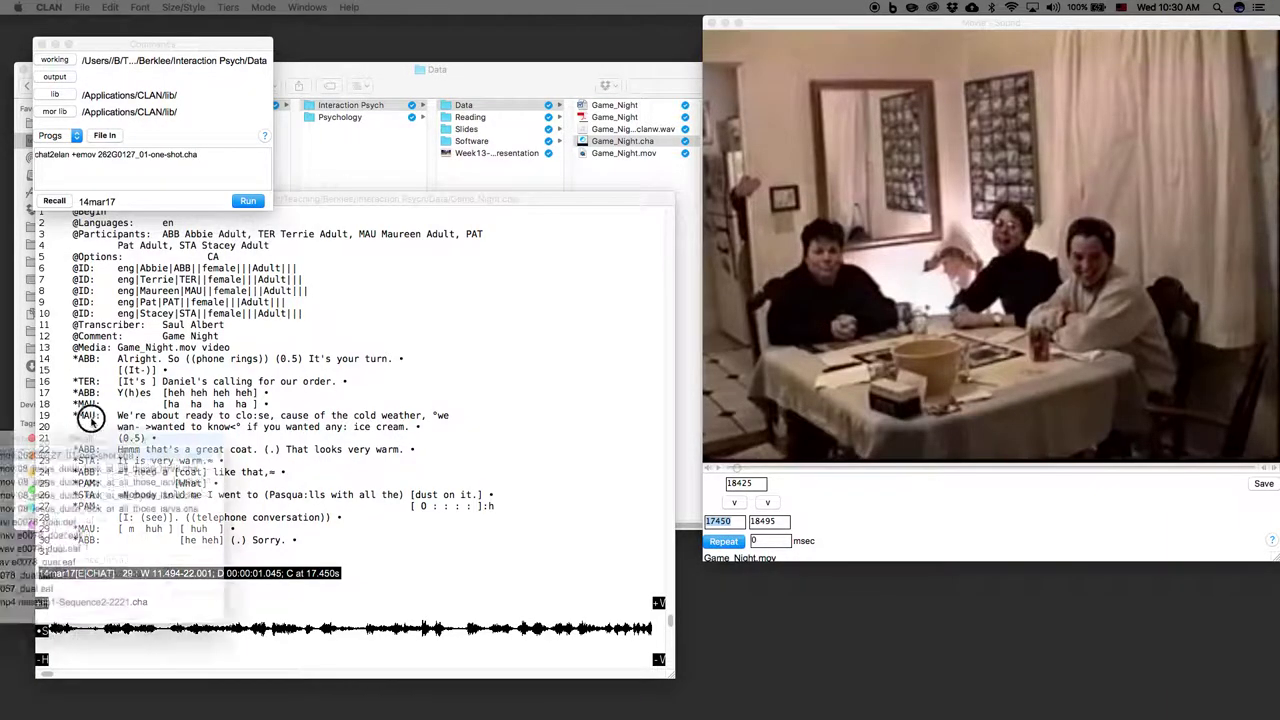
pyautogui.click(55, 201)
pyautogui.click(106, 251)
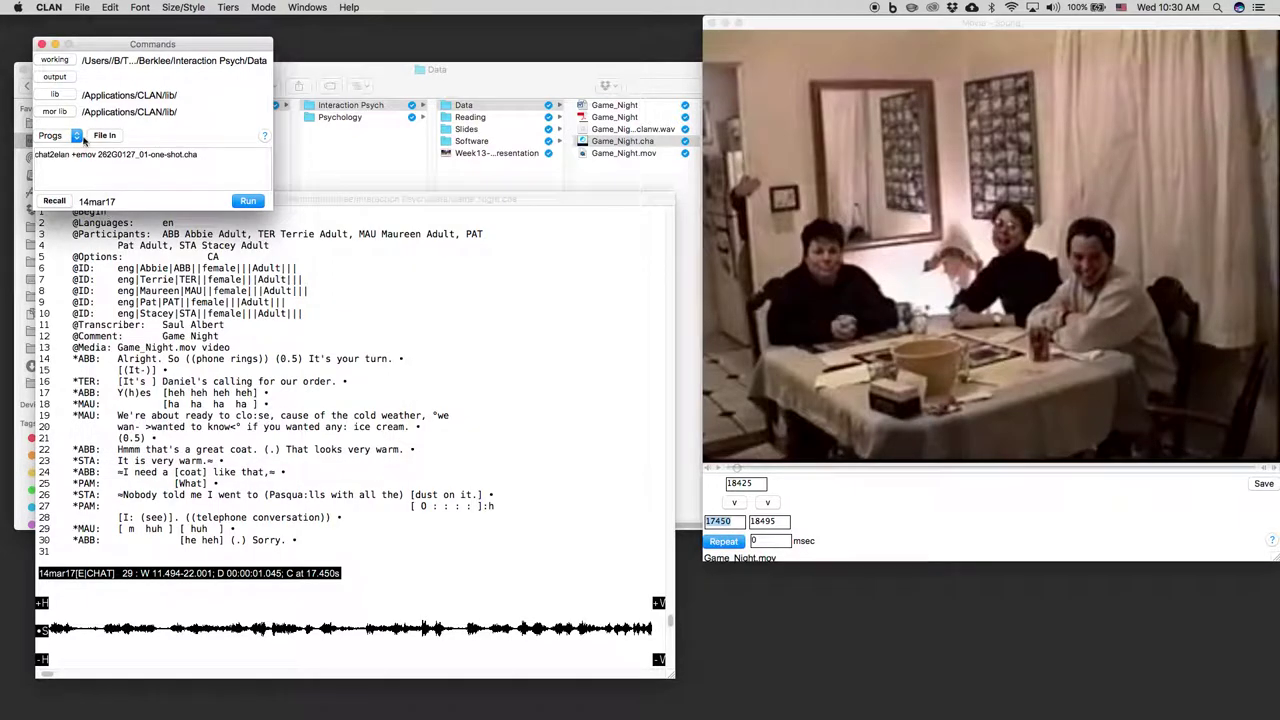
pyautogui.moveTo(97, 157); pyautogui.dragTo(205, 157)
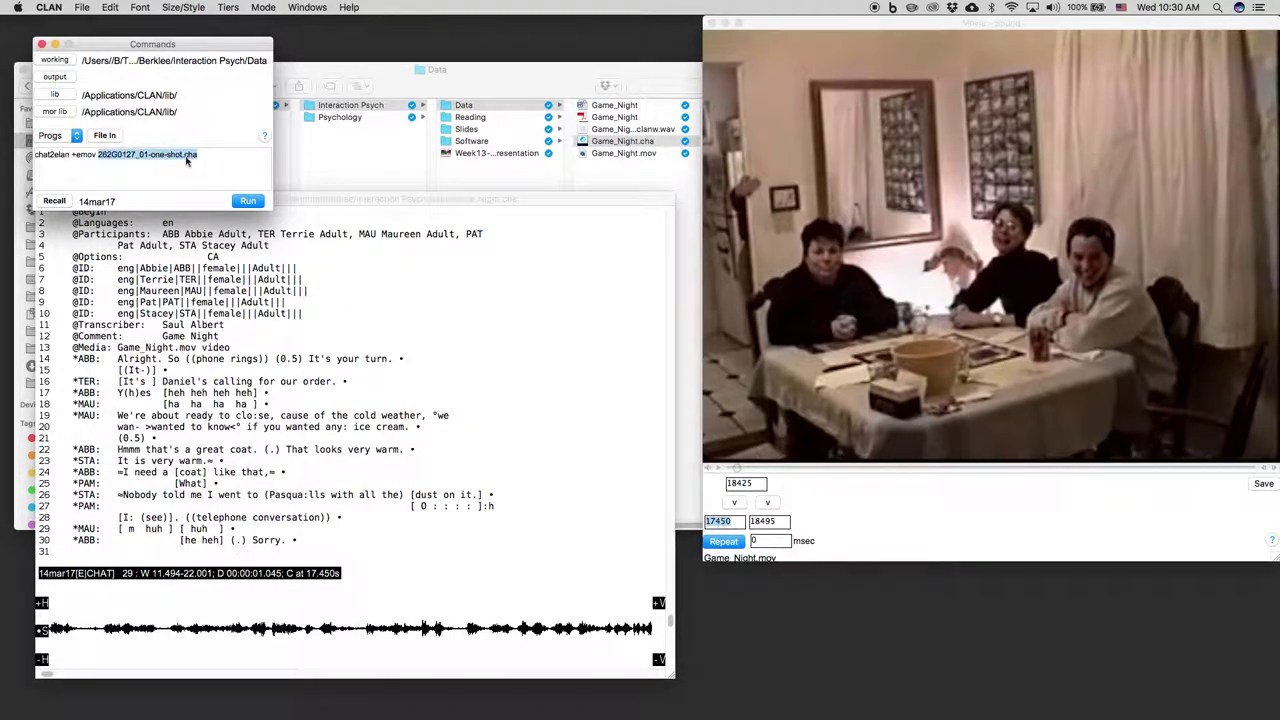
pyautogui.press('BackSpace')
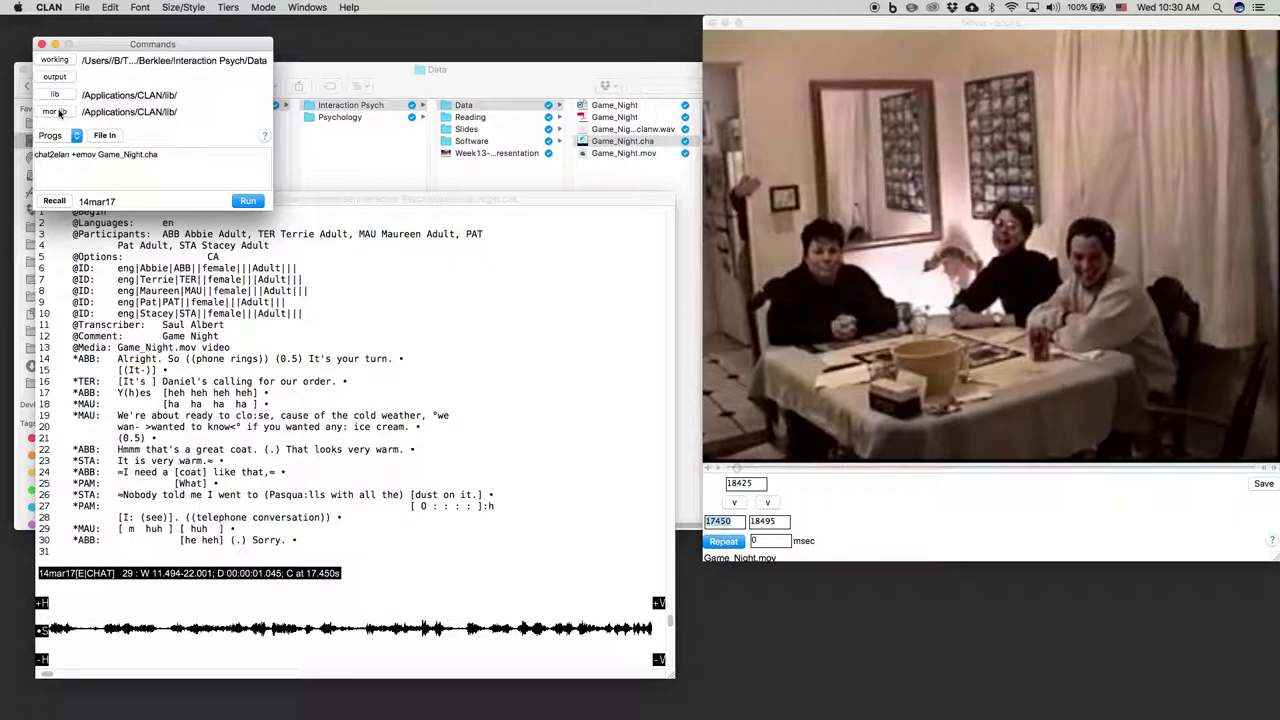
pyautogui.click(248, 202)
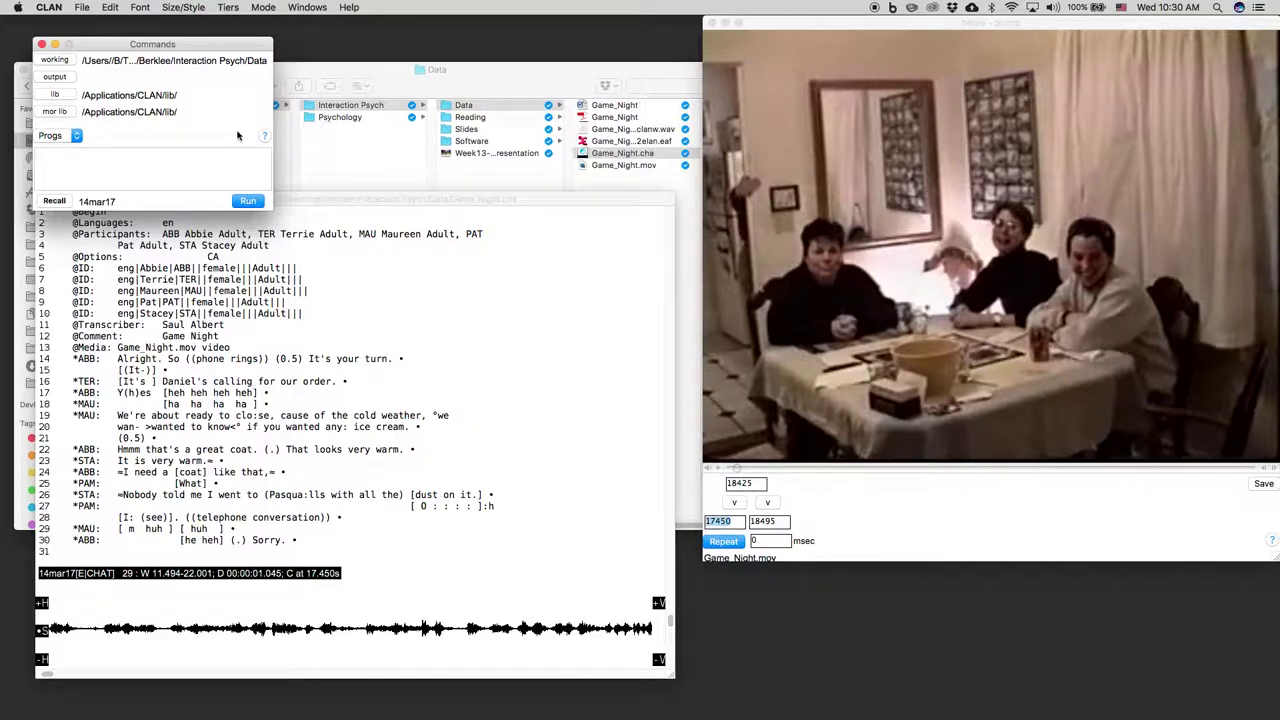
# - Close the Commands window and quit CLAN
pyautogui.click(42, 45)
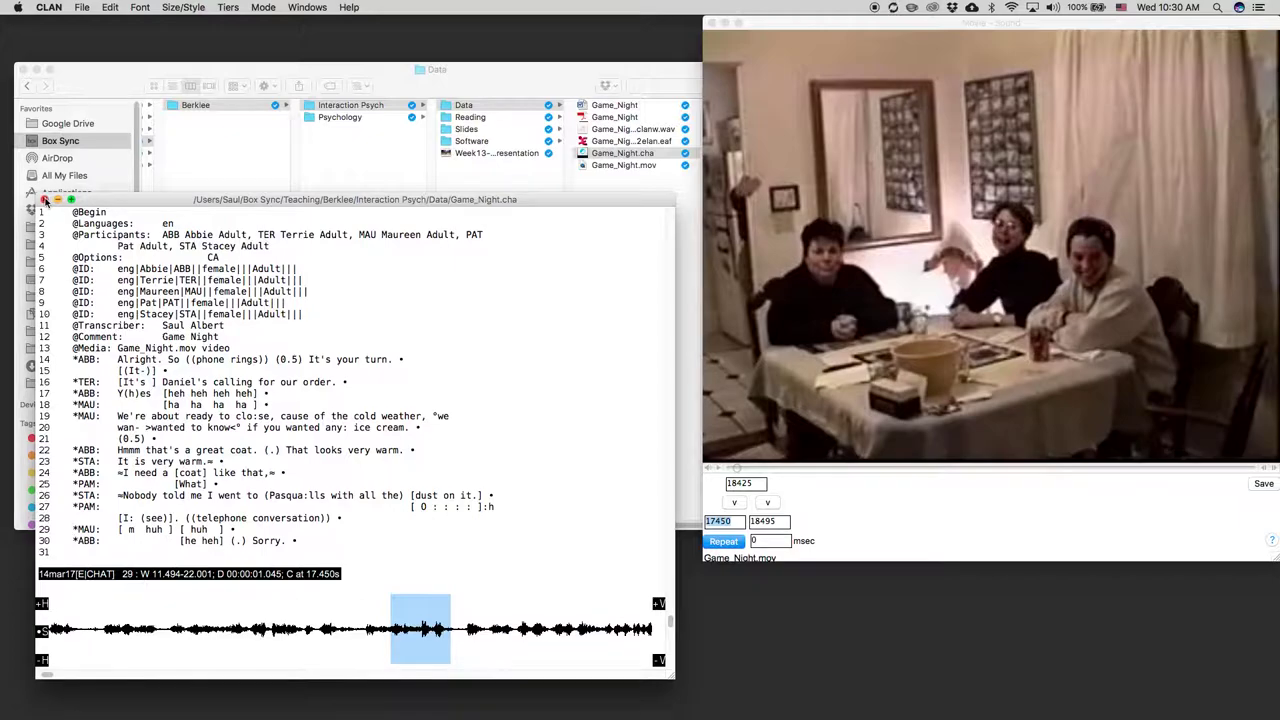
pyautogui.click(48, 7)
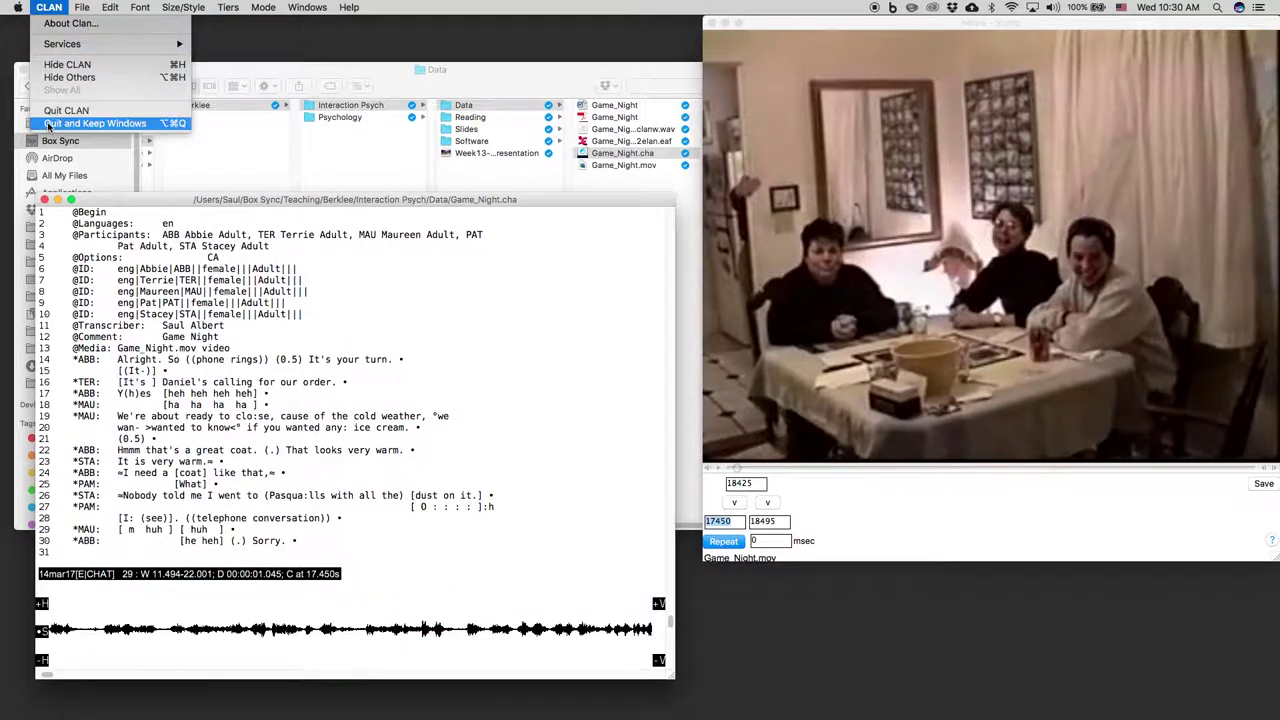
pyautogui.click(50, 111)
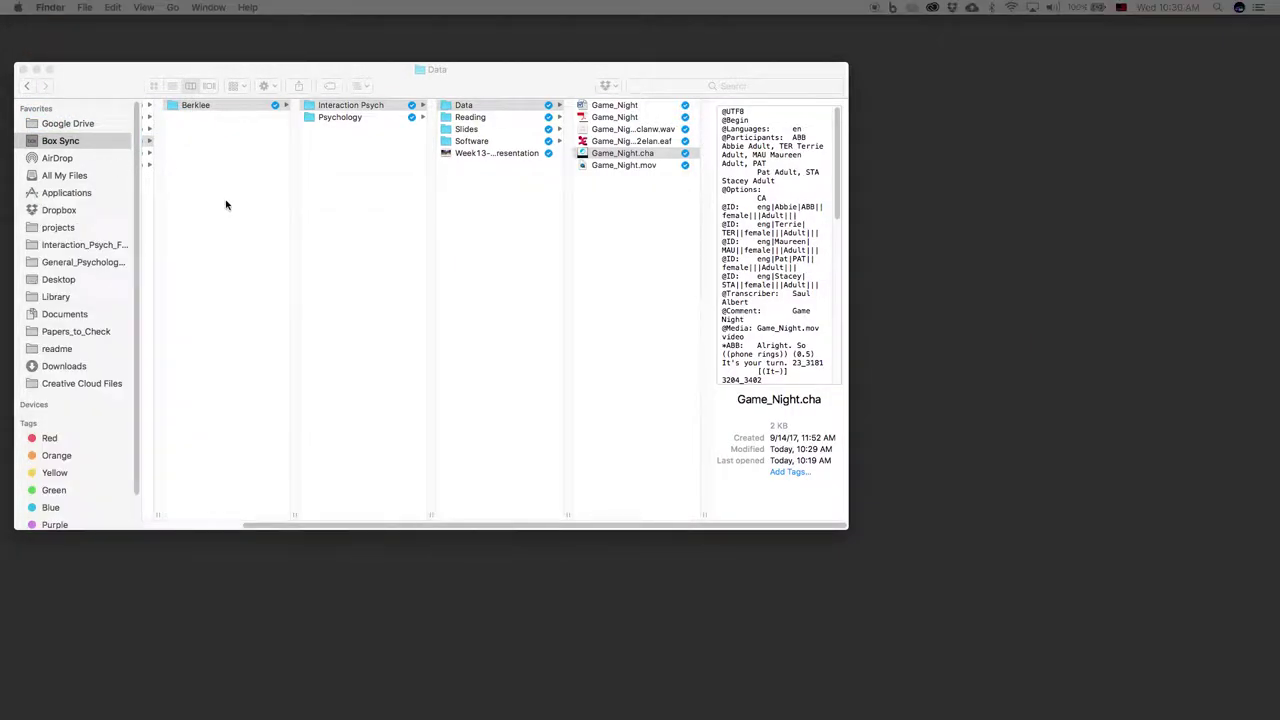
# - Open Game_Night.c2elan.eaf from Finder in ELAN
pyautogui.click(640, 153)
pyautogui.click(642, 142)
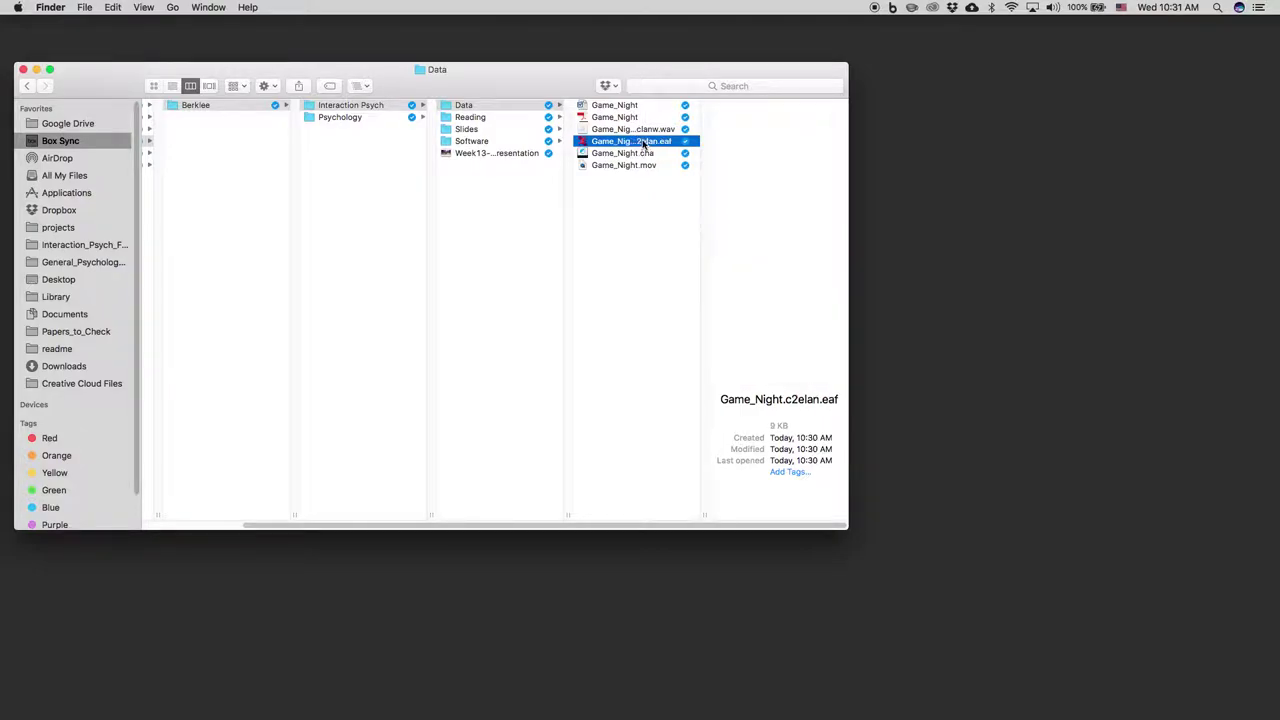
pyautogui.doubleClick(622, 142)
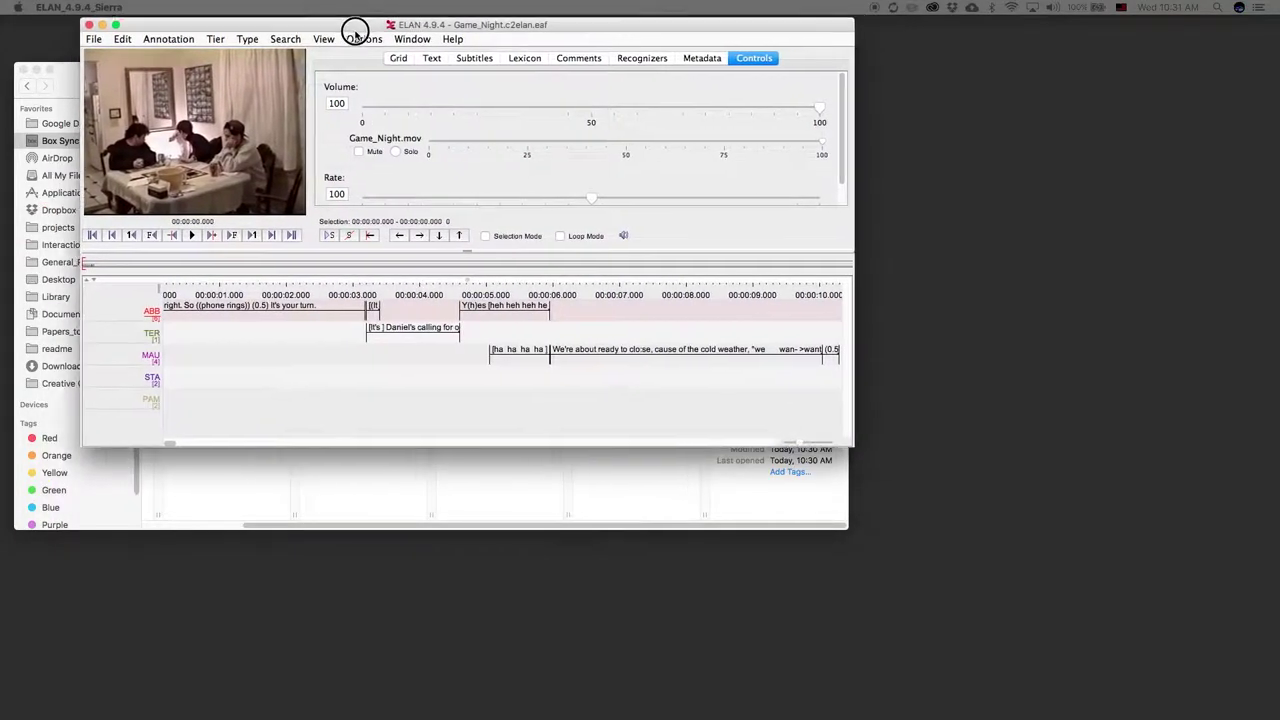
# - Enlarge the ELAN window and inspect the text of the opening ABB, TER and MAU annotations
pyautogui.moveTo(797, 447); pyautogui.dragTo(1268, 642)
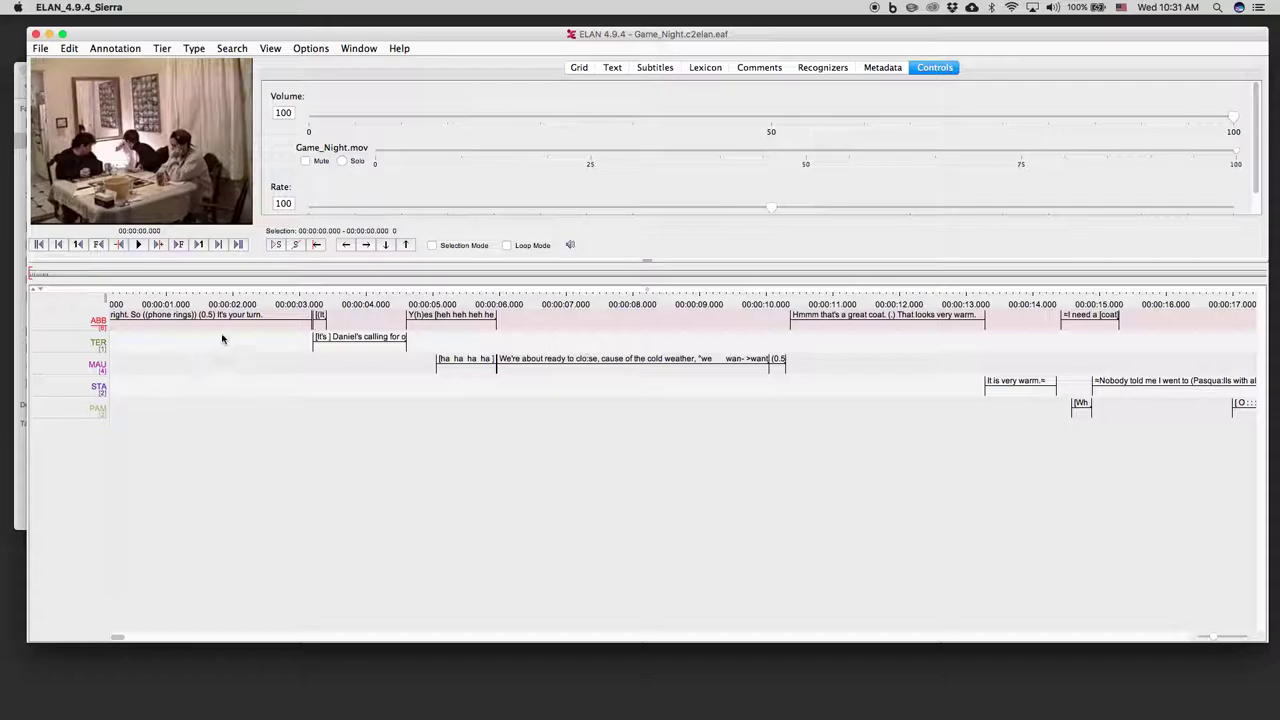
pyautogui.click(276, 320)
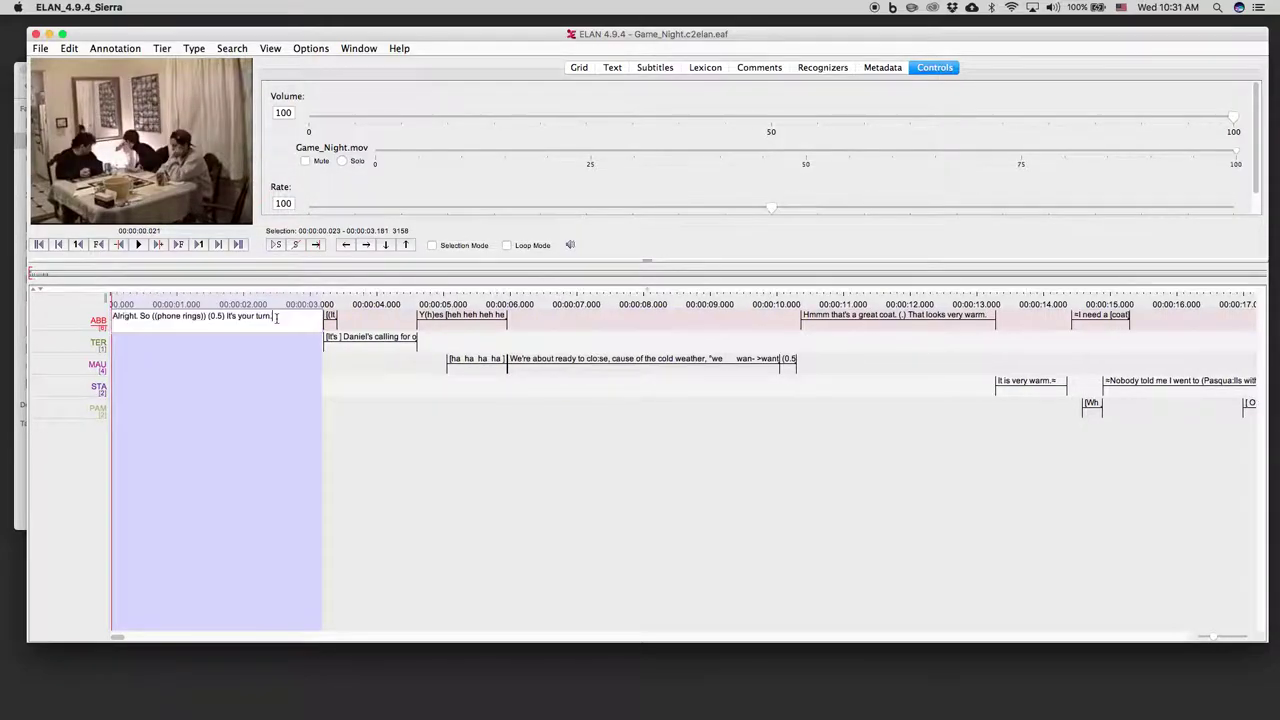
pyautogui.doubleClick(235, 321)
pyautogui.click(330, 319)
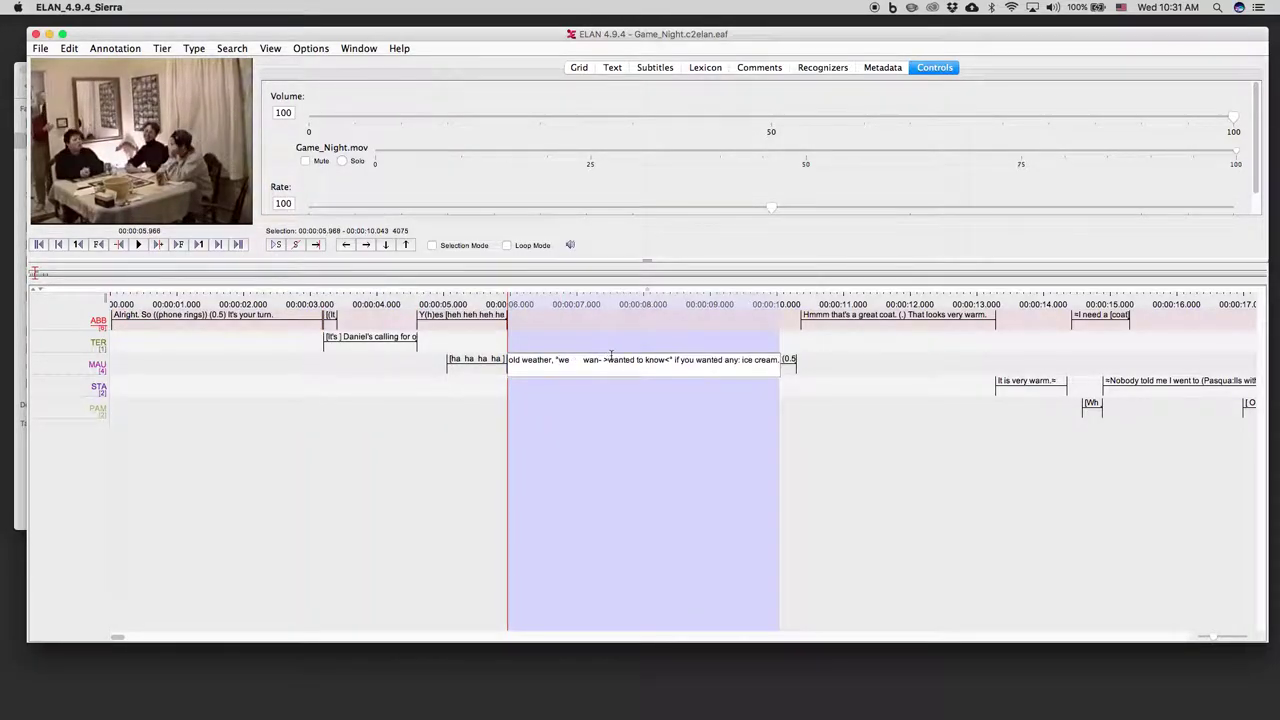
pyautogui.click(877, 438)
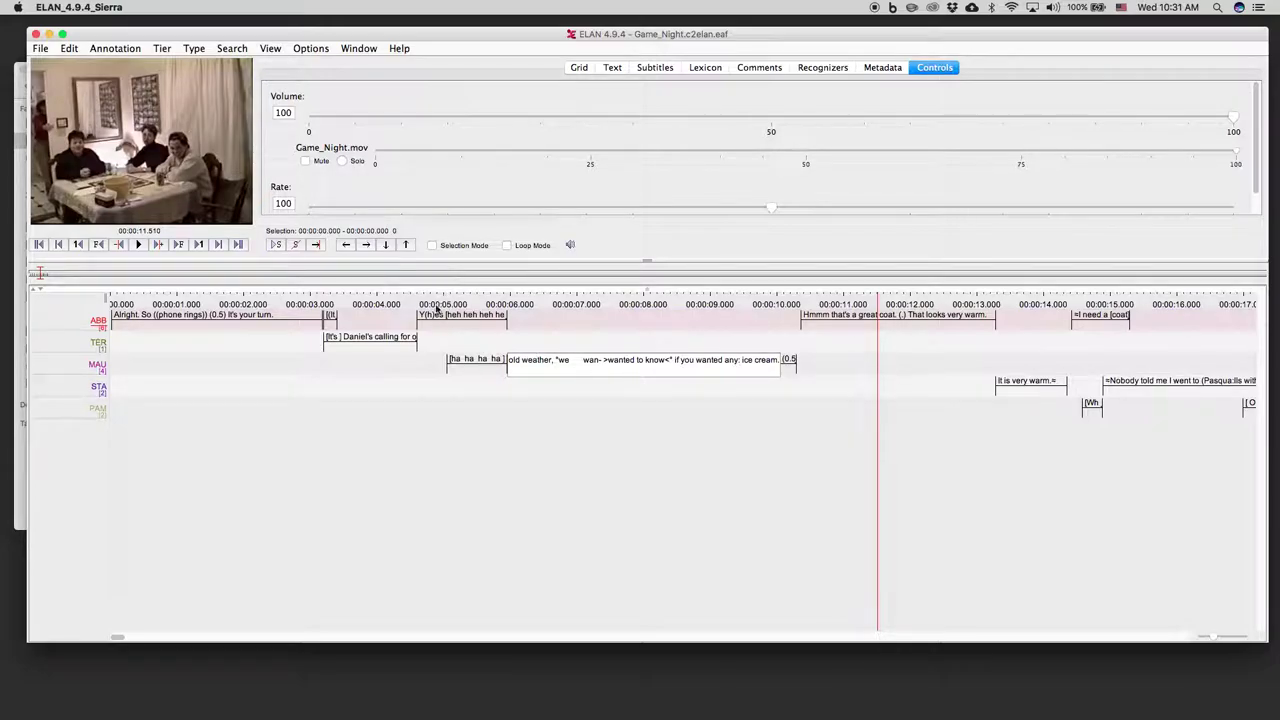
# - Play back the TER utterance and the following ABB laughter, then clear the selection
pyautogui.click(416, 436)
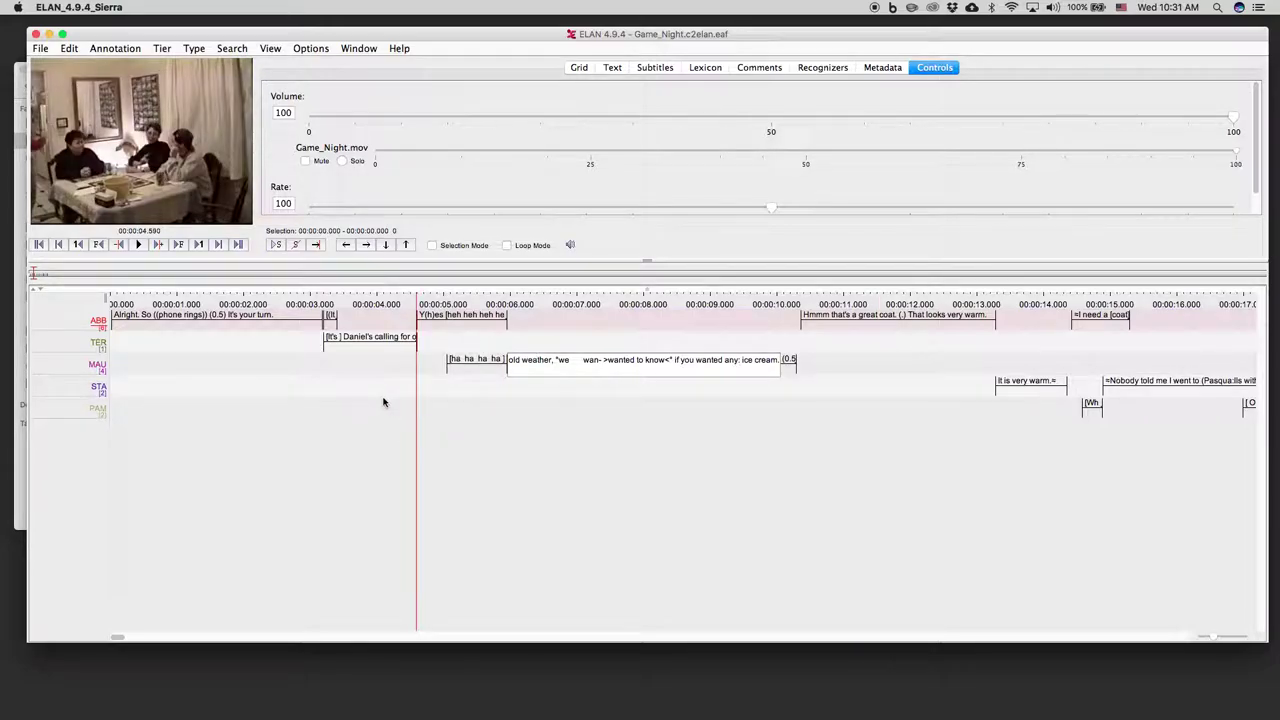
pyautogui.click(367, 341)
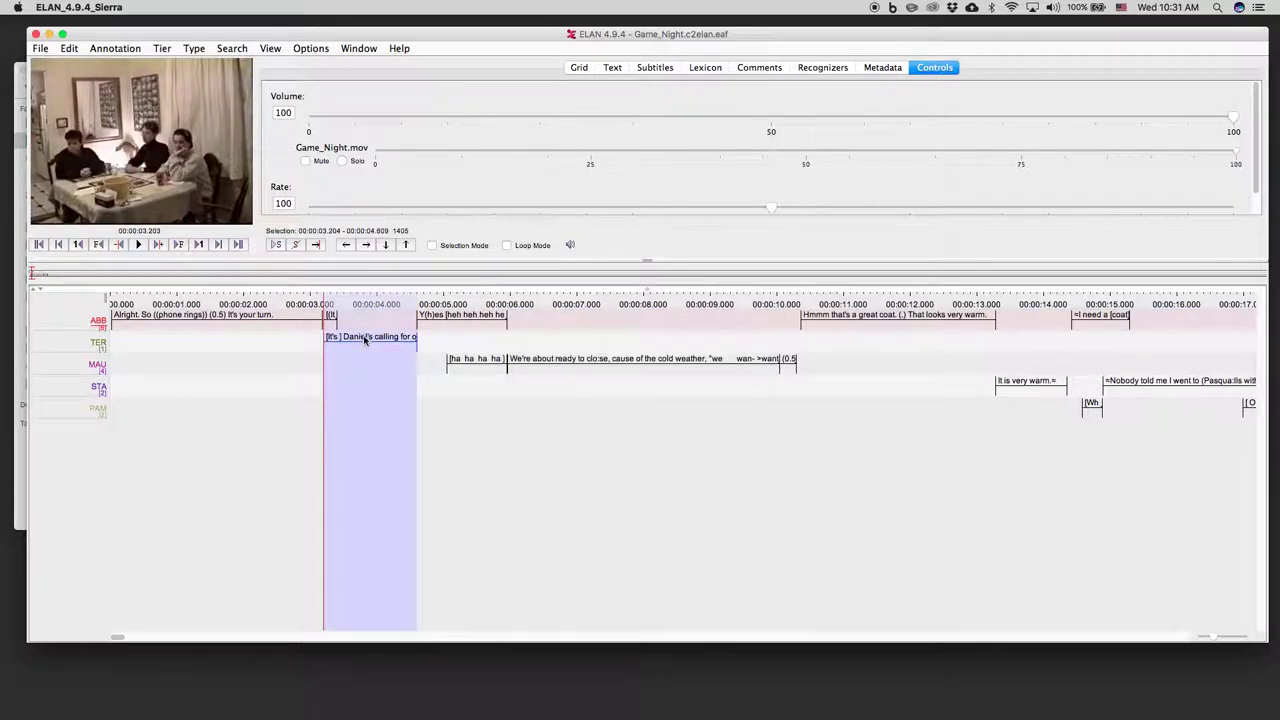
pyautogui.click(276, 245)
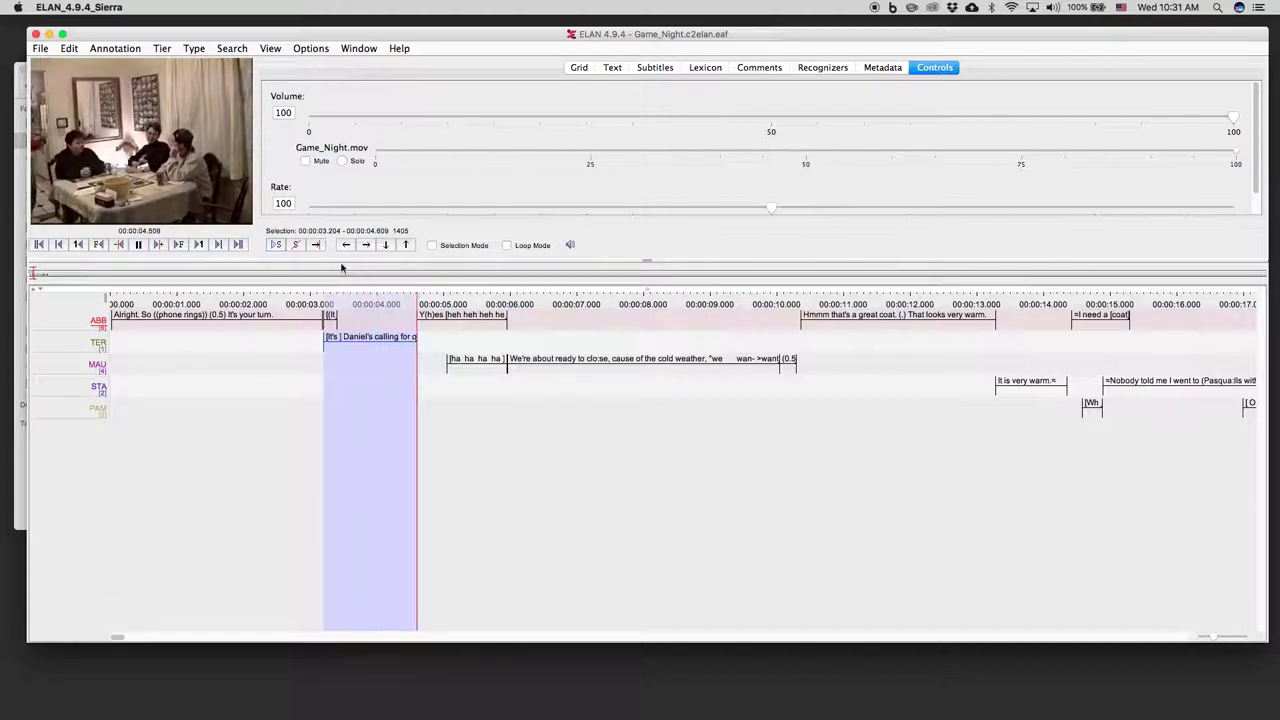
pyautogui.click(448, 315)
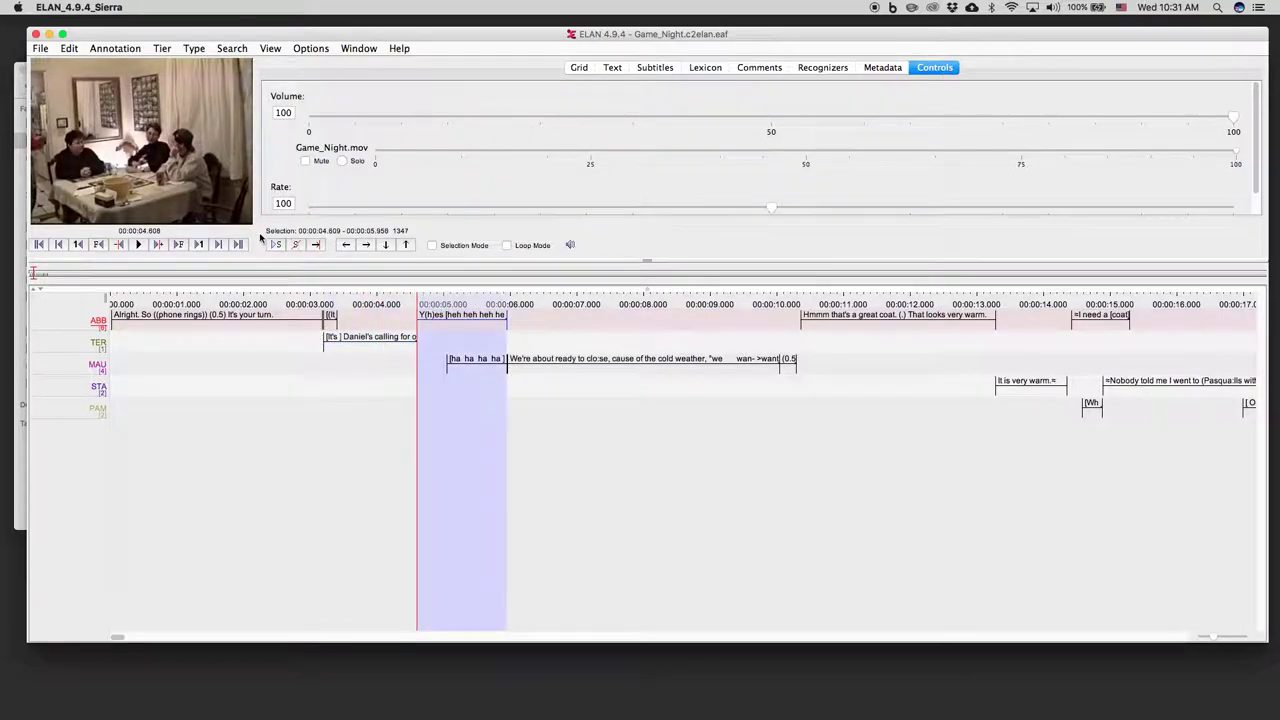
pyautogui.click(276, 245)
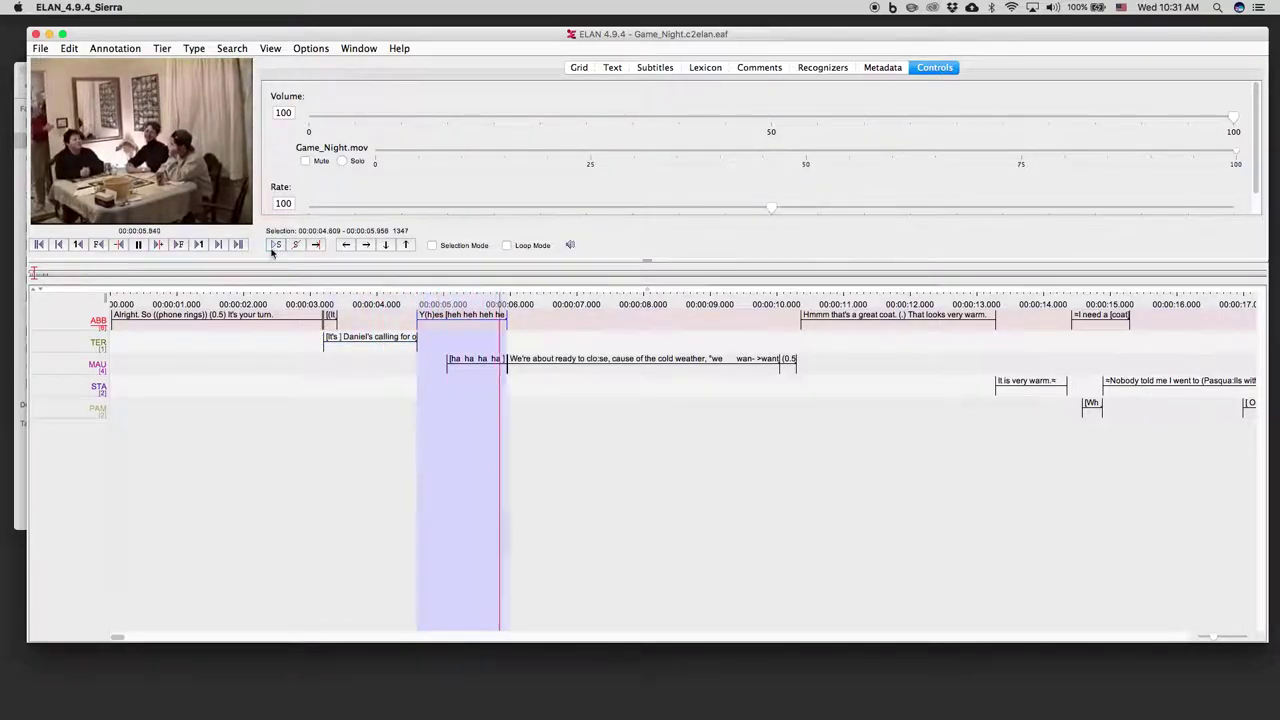
pyautogui.click(131, 429)
# - Look through the PAM tier's context options, then dismiss them
pyautogui.rightClick(90, 406)
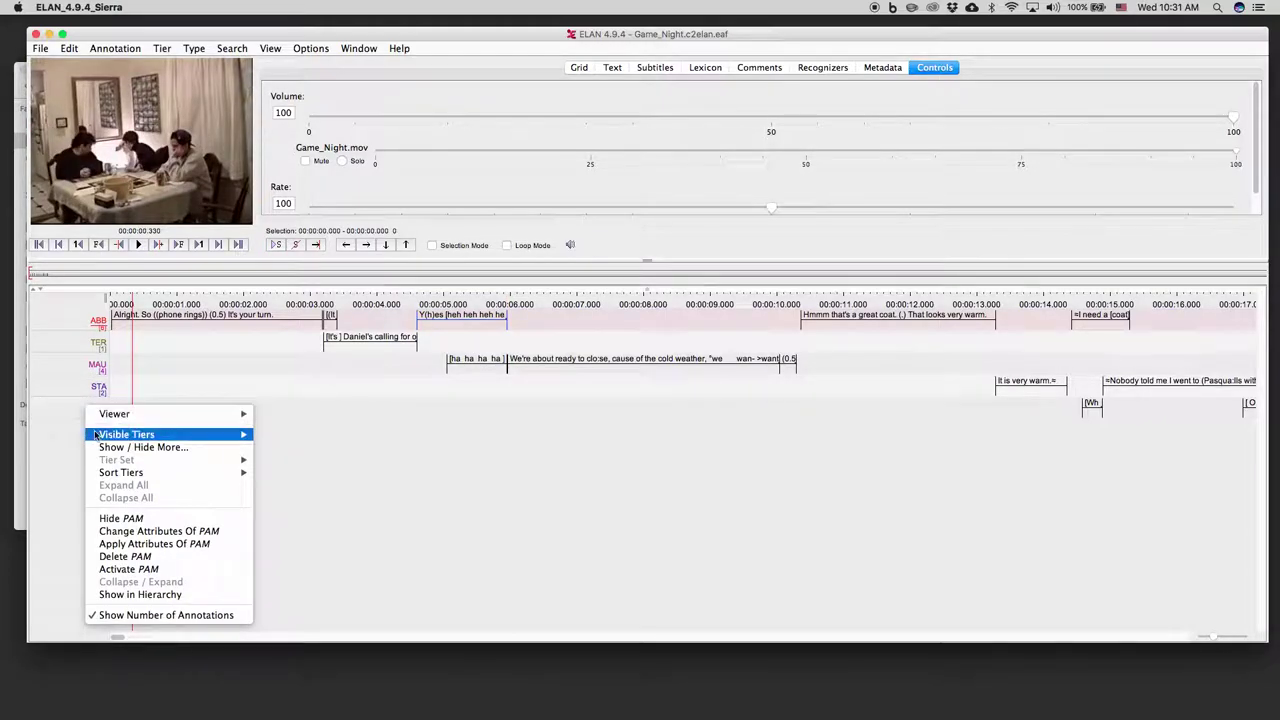
pyautogui.moveTo(100, 438)
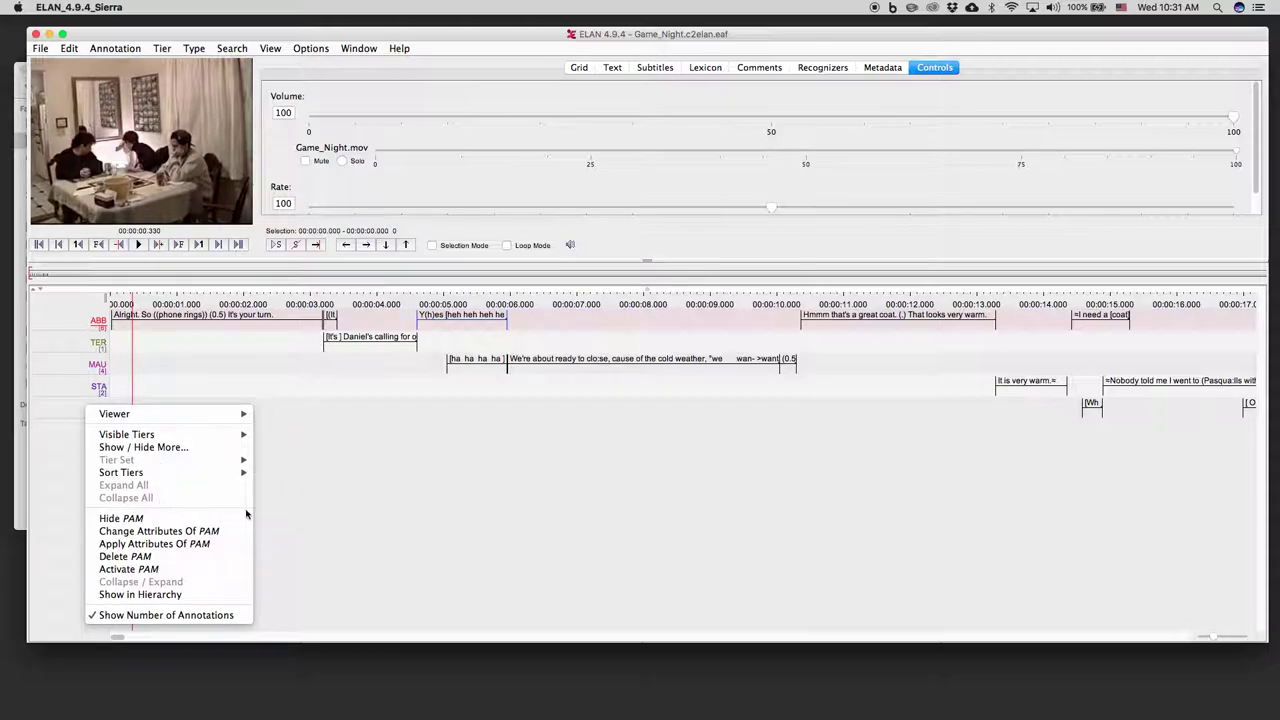
pyautogui.moveTo(197, 414)
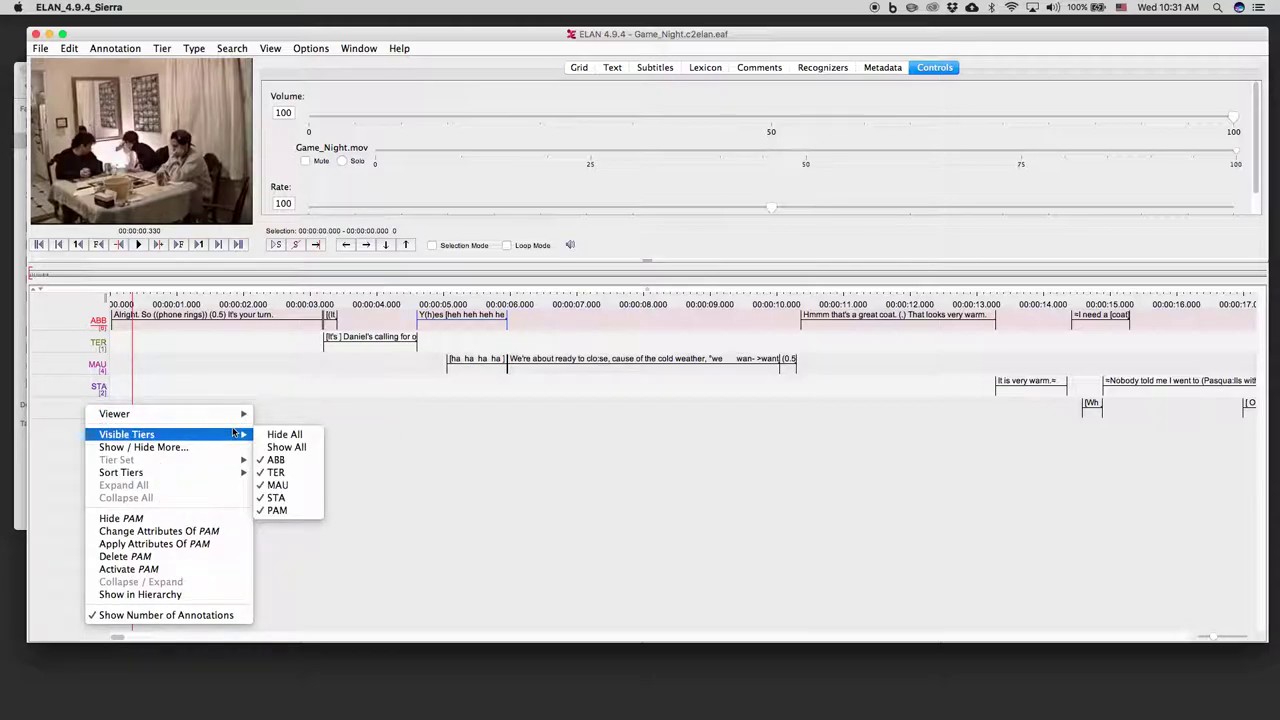
pyautogui.click(260, 391)
# - Add a new tier named 'Abbie gestures' for participant ABB via Tier > Add New Tier
pyautogui.click(162, 48)
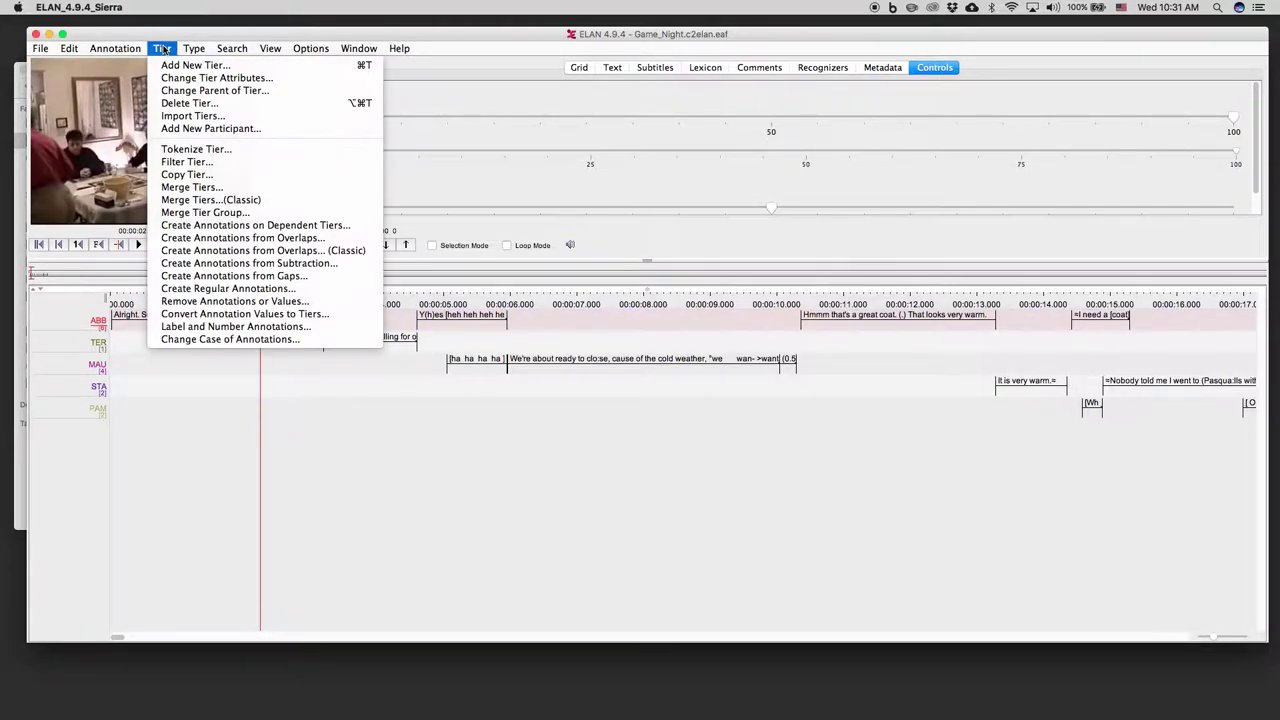
pyautogui.click(200, 60)
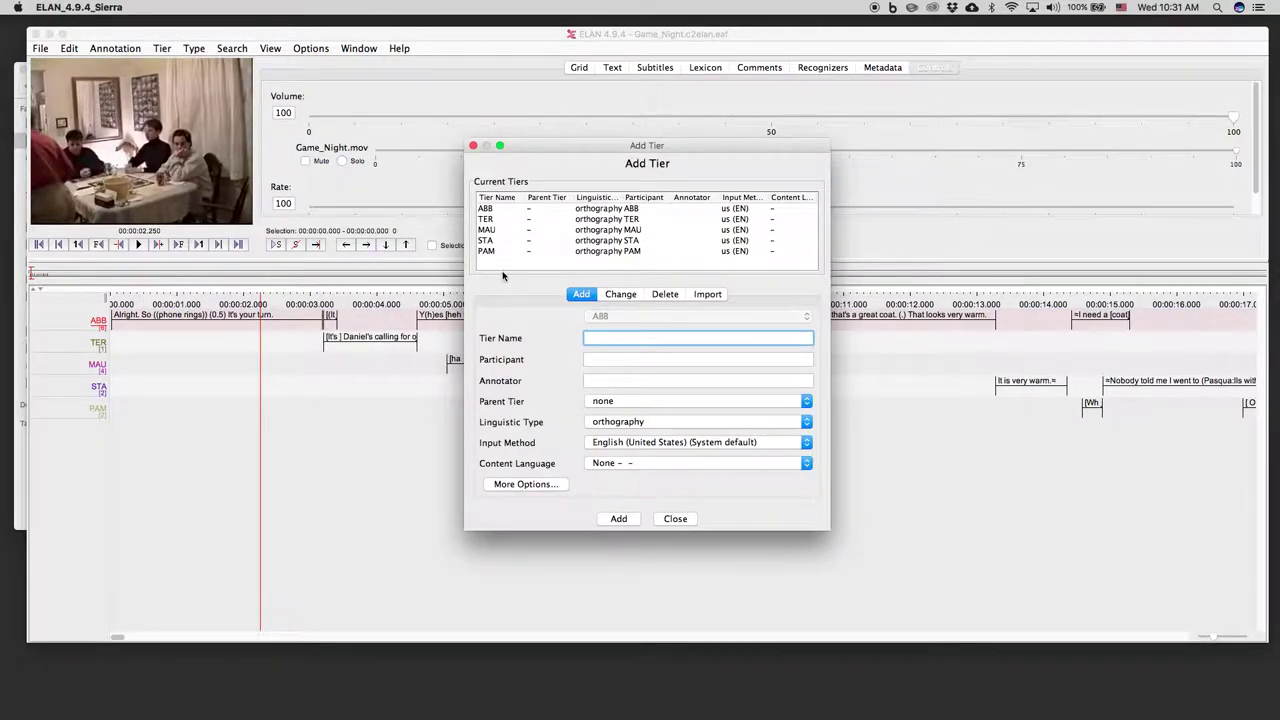
pyautogui.click(601, 361)
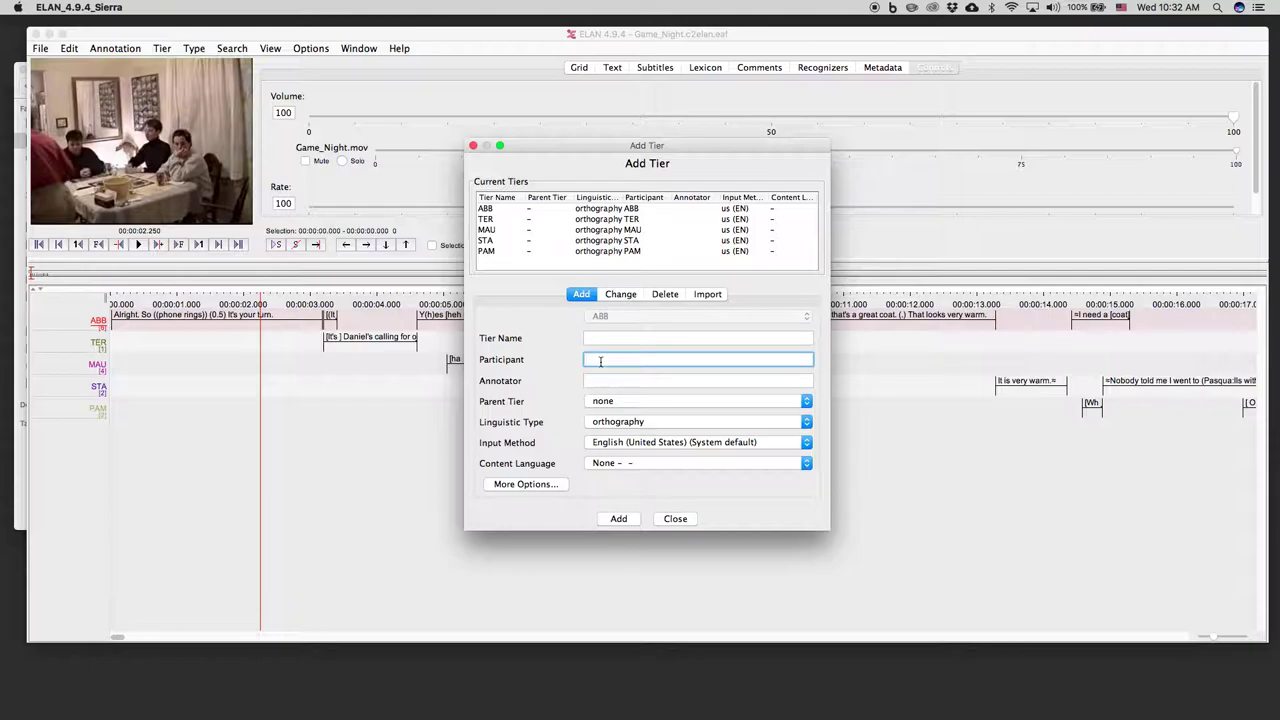
pyautogui.write('Abbie gestures')
pyautogui.moveTo(612, 361); pyautogui.dragTo(703, 360)
pyautogui.write('ge')
pyautogui.click(619, 518)
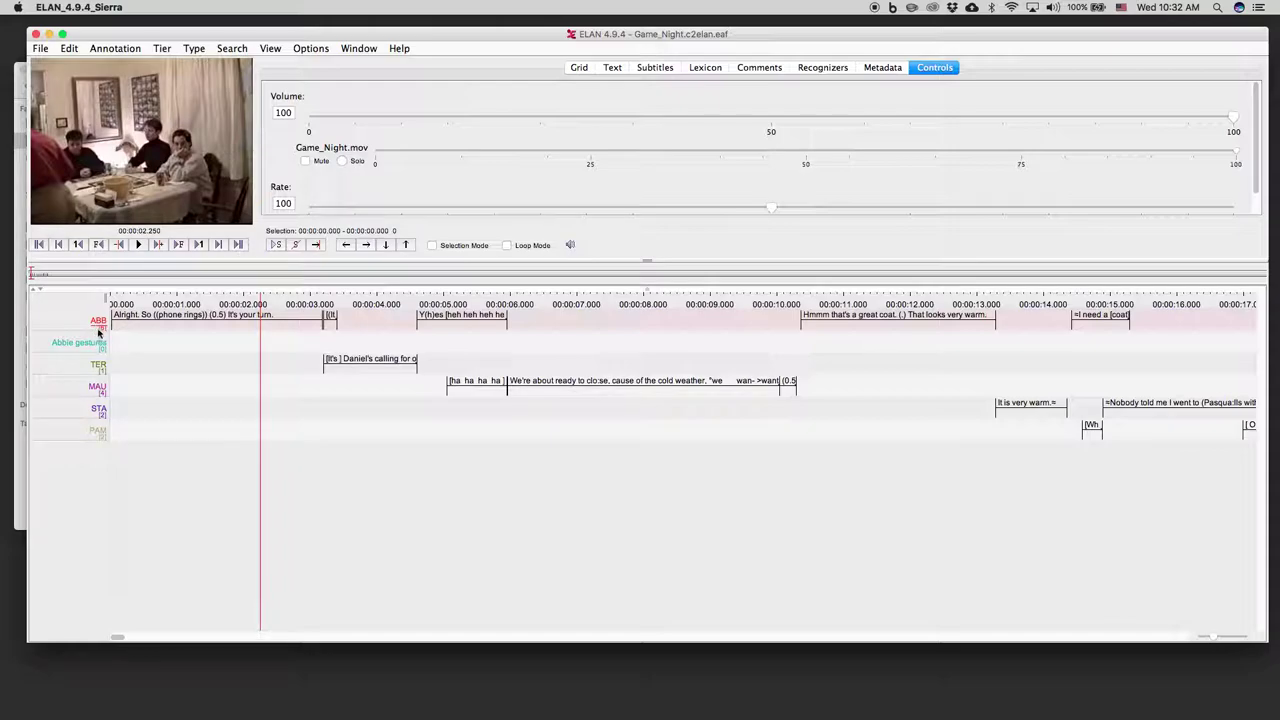
# - Select and play back ABB's opening utterance
pyautogui.click(150, 321)
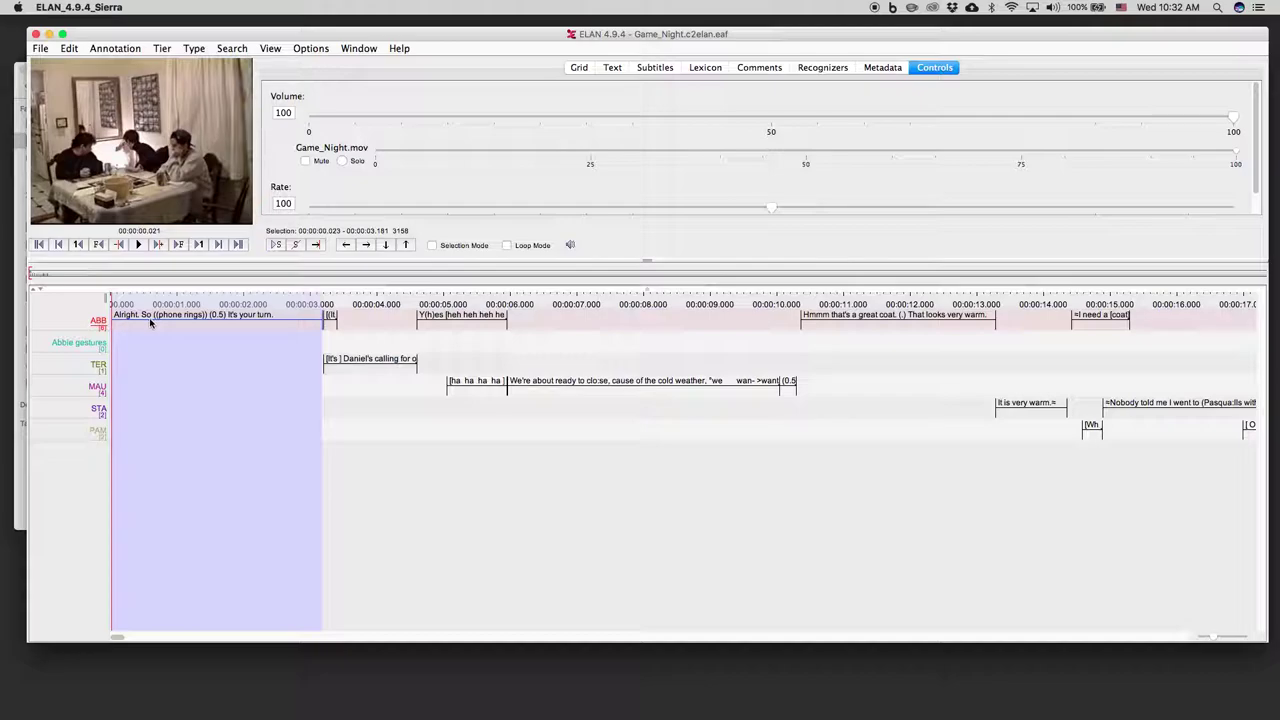
pyautogui.click(276, 245)
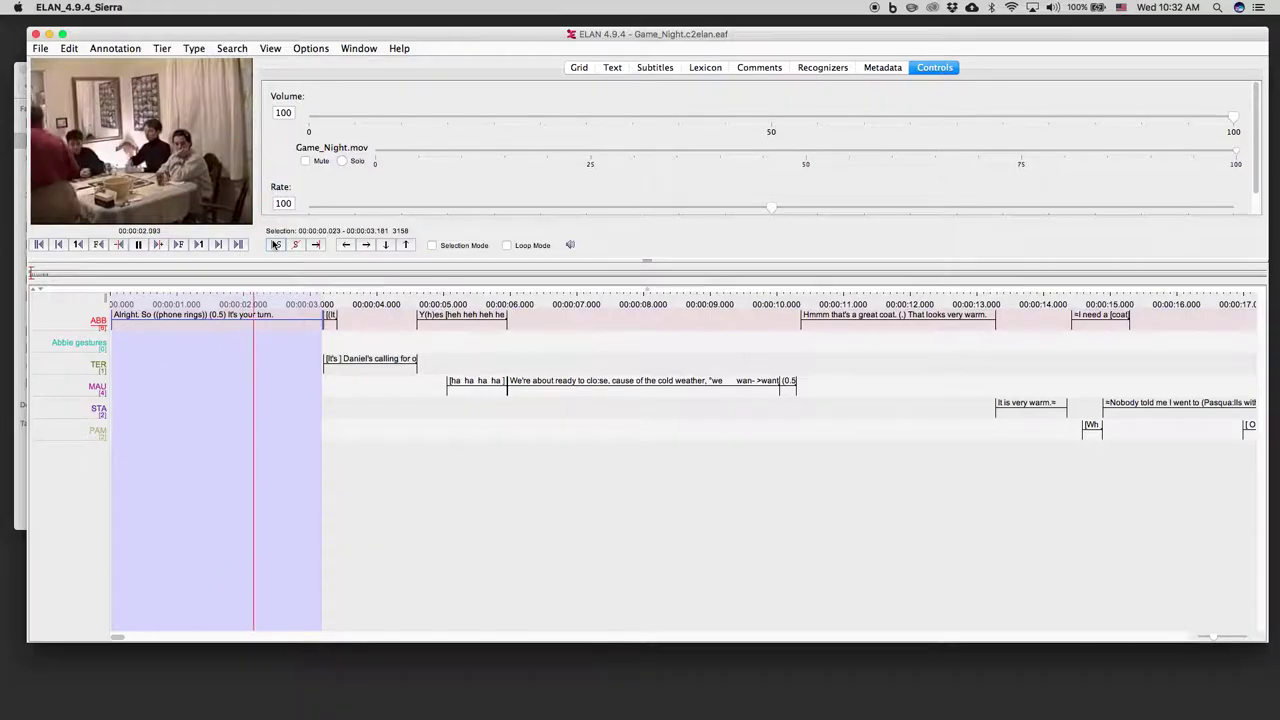
pyautogui.rightClick(186, 342)
pyautogui.click(184, 346)
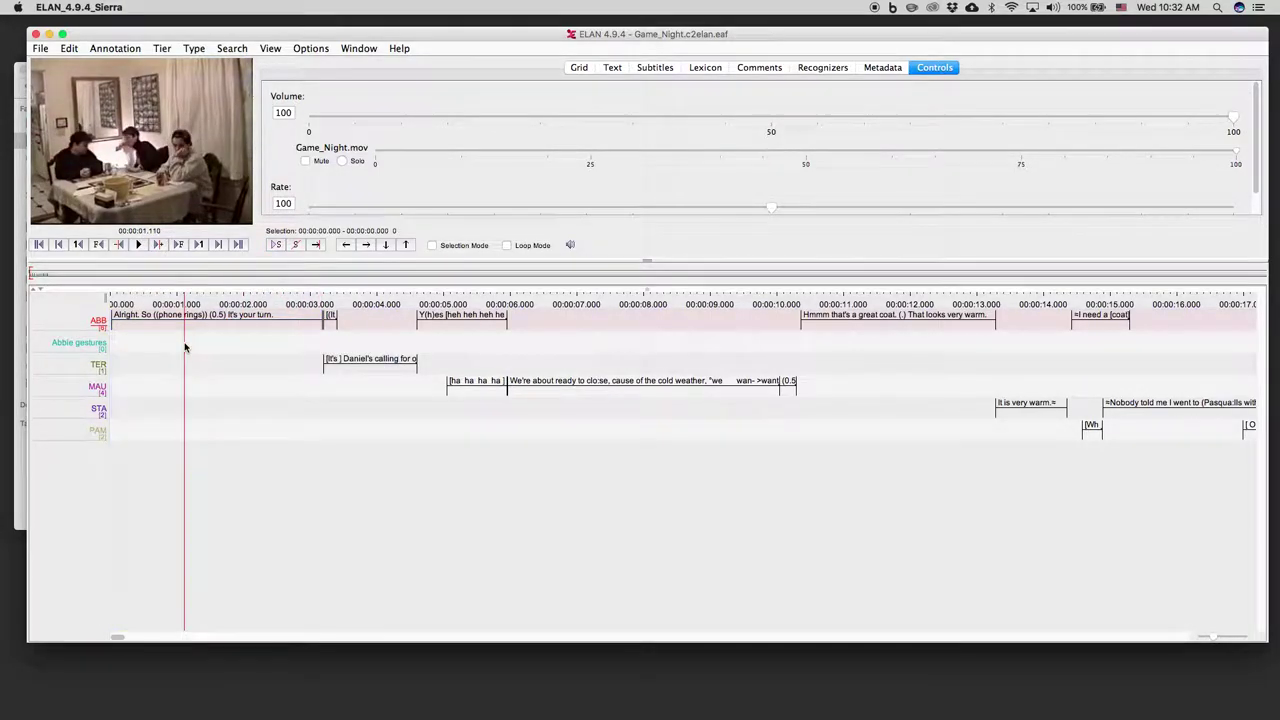
# - Add an 'Abbie turns' annotation spanning 0.04–0.70 s on the Abbie gestures tier
pyautogui.moveTo(114, 341)
pyautogui.mouseDown()
pyautogui.moveTo(203, 340)
pyautogui.moveTo(172, 340)
pyautogui.mouseUp()
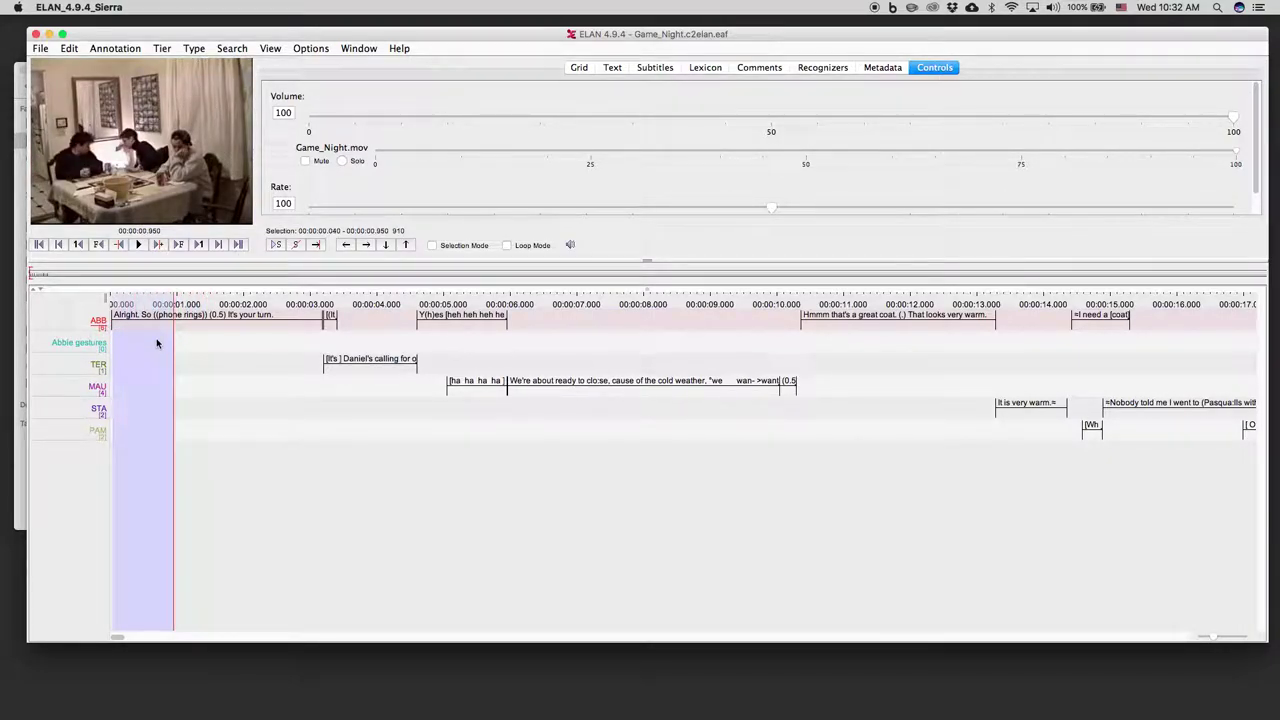
pyautogui.doubleClick(155, 343)
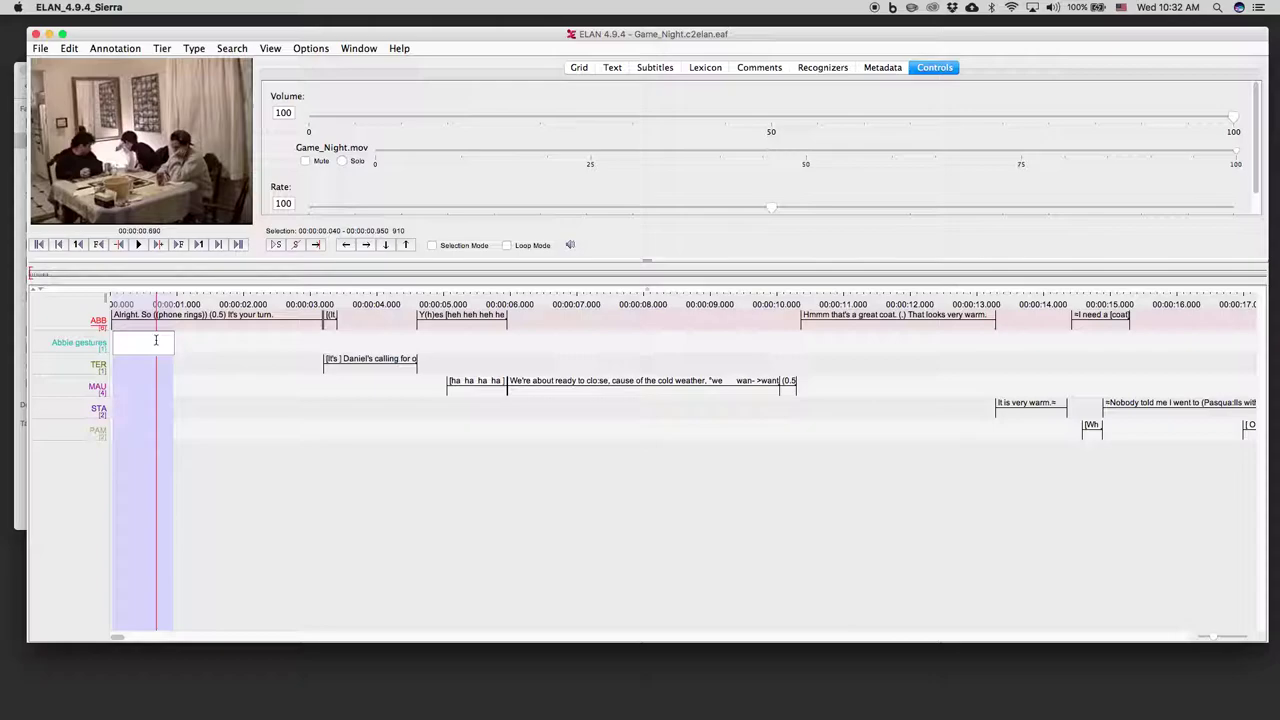
pyautogui.write('Abbie turns')
pyautogui.press('Return')
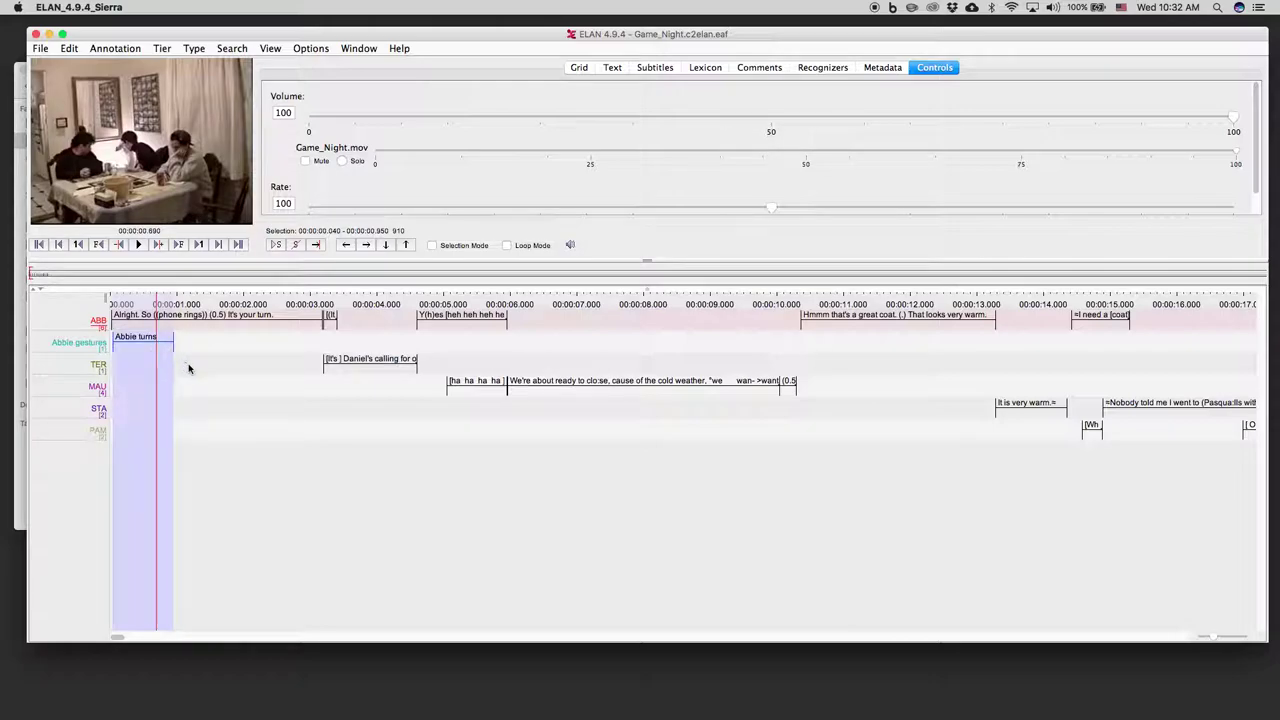
pyautogui.click(240, 560)
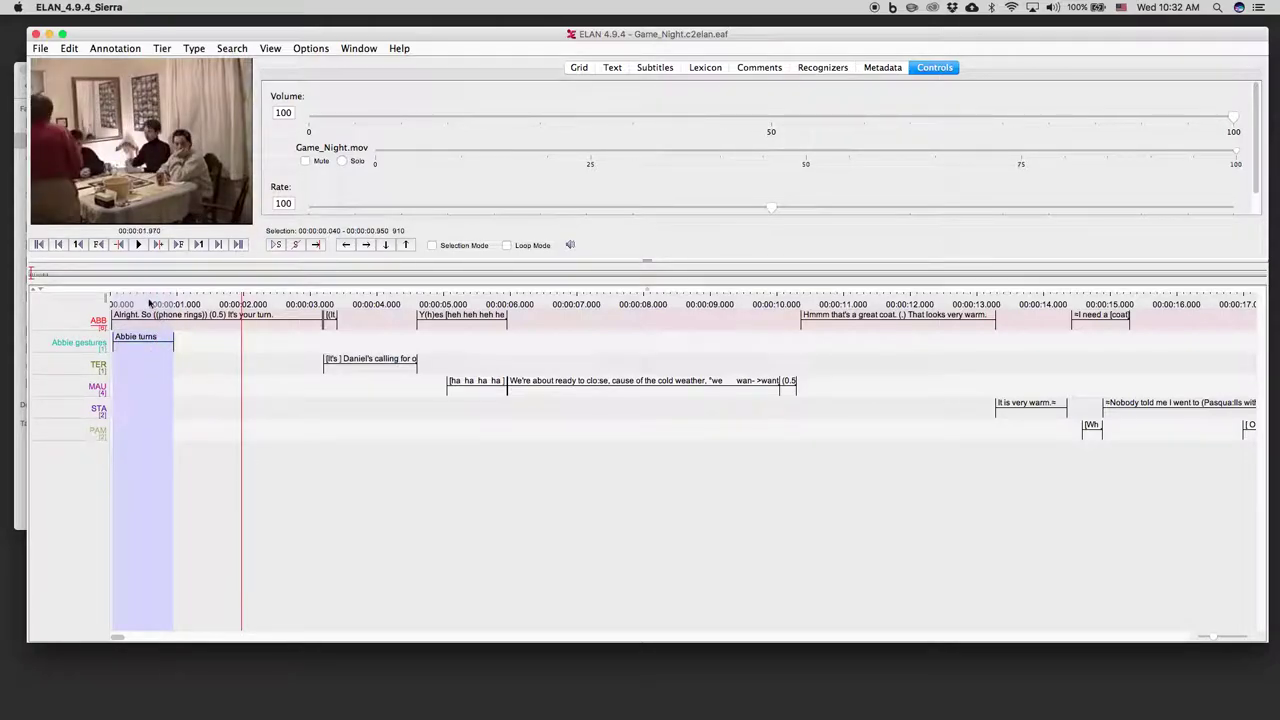
pyautogui.moveTo(148, 301)
pyautogui.mouseDown()
pyautogui.moveTo(120, 294)
pyautogui.moveTo(209, 294)
pyautogui.moveTo(177, 299)
pyautogui.mouseUp()
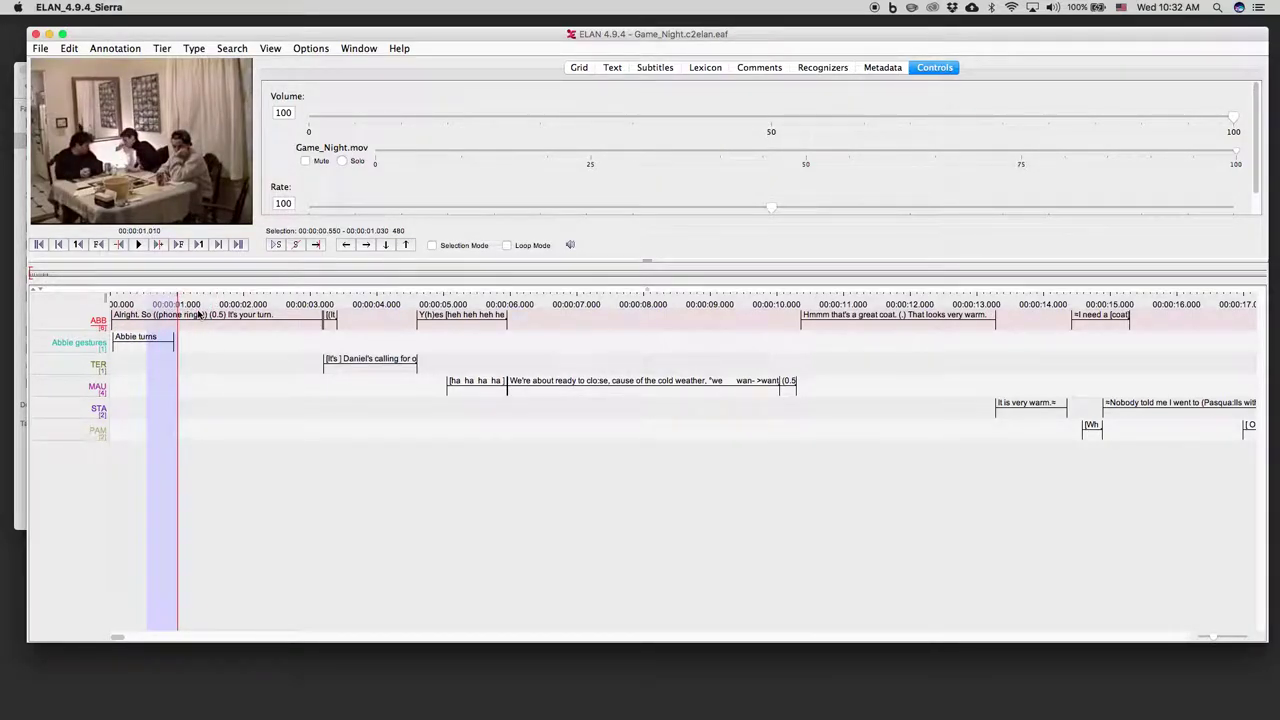